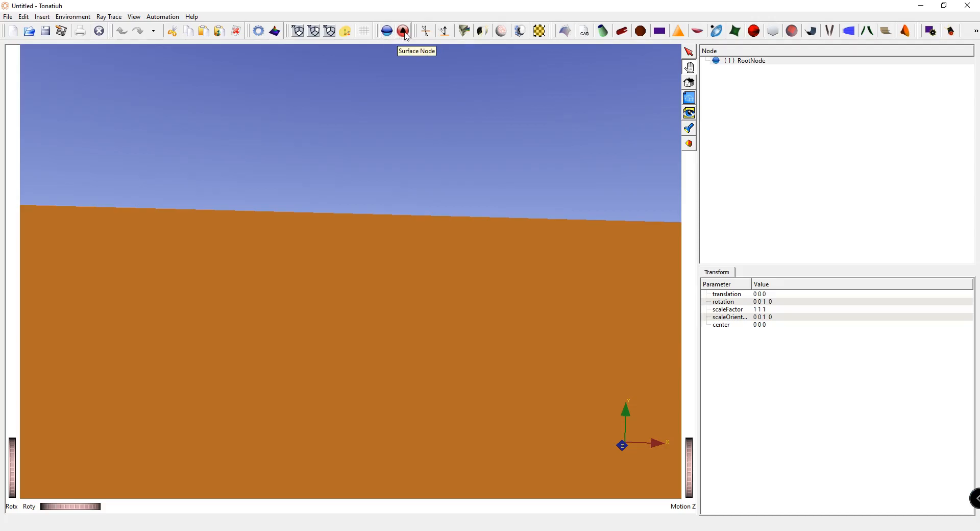
Step: Add two group nodes under the RootNode
click(388, 32)
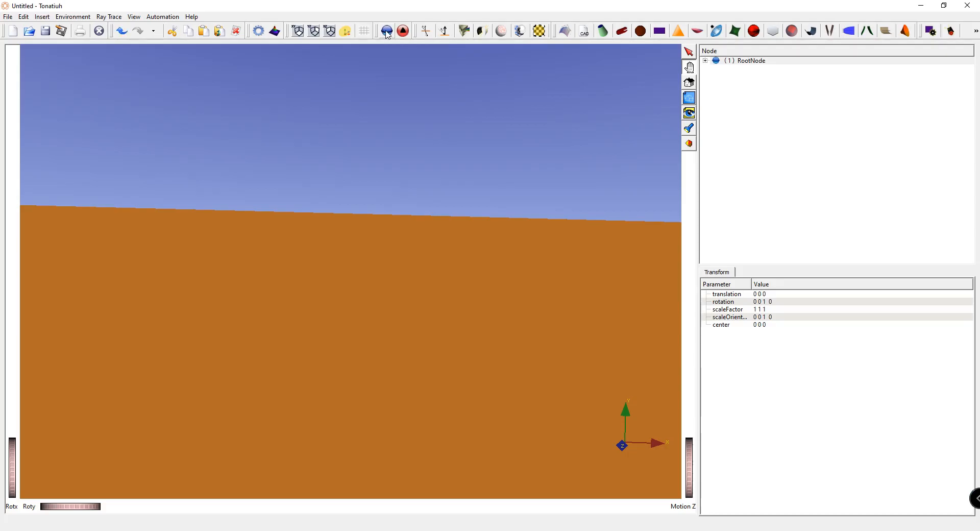
double_click(709, 61)
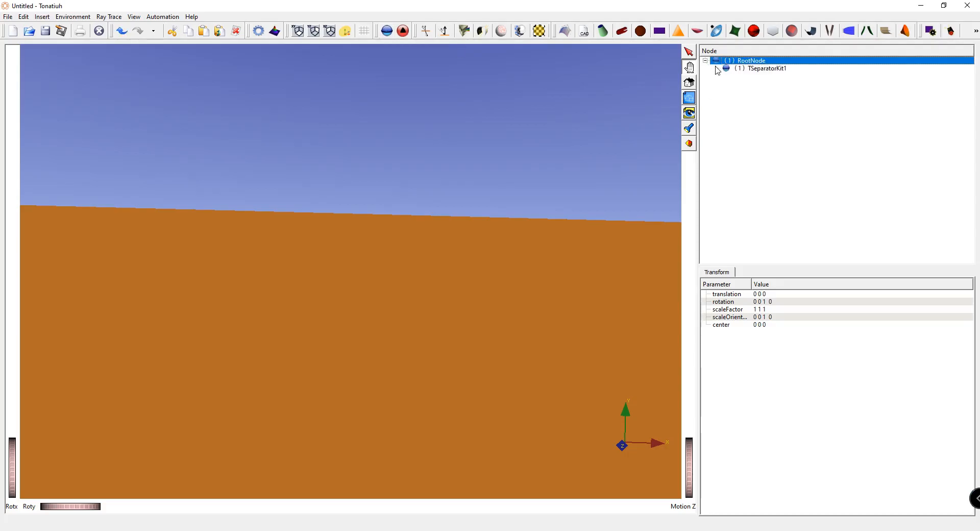
click(388, 32)
Step: Rename the first group node as Reflector and the second one as REceiver
click(767, 70)
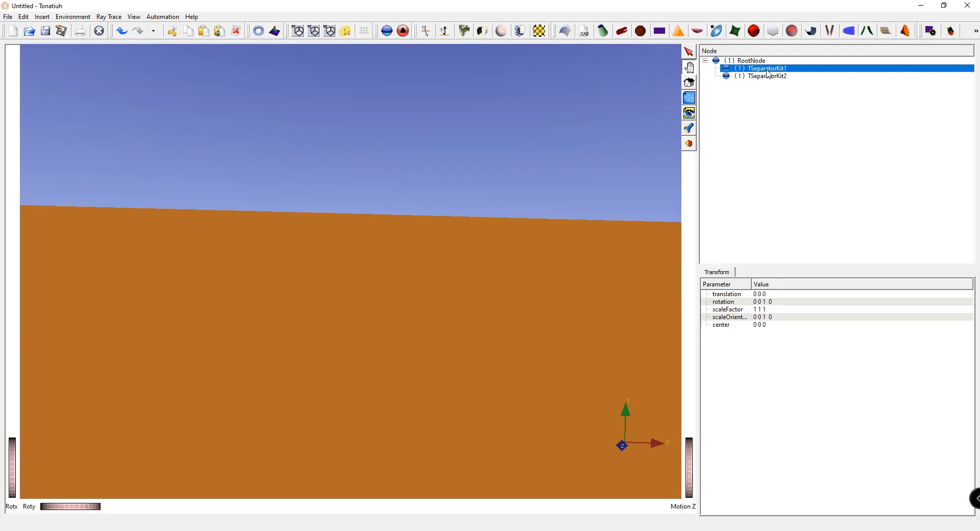
double_click(778, 70)
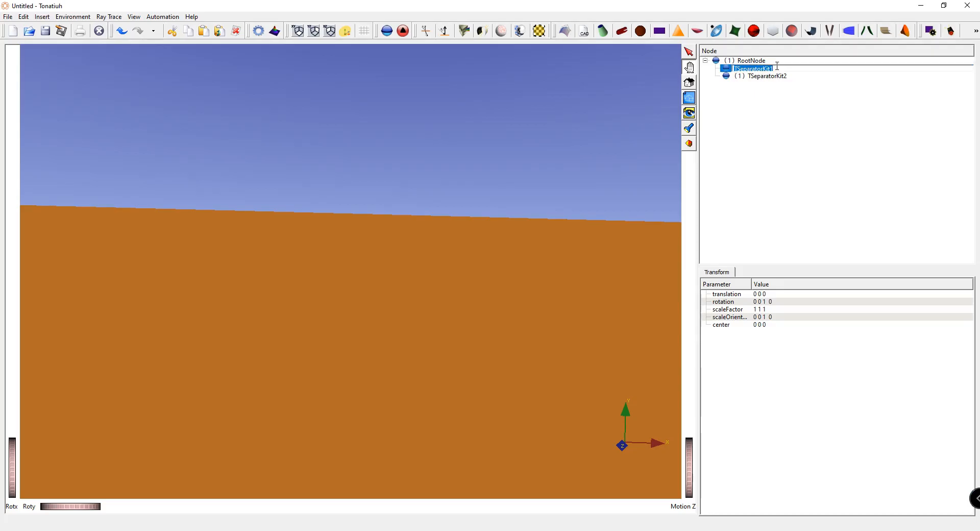
text(Reflector)
click(776, 76)
double_click(775, 77)
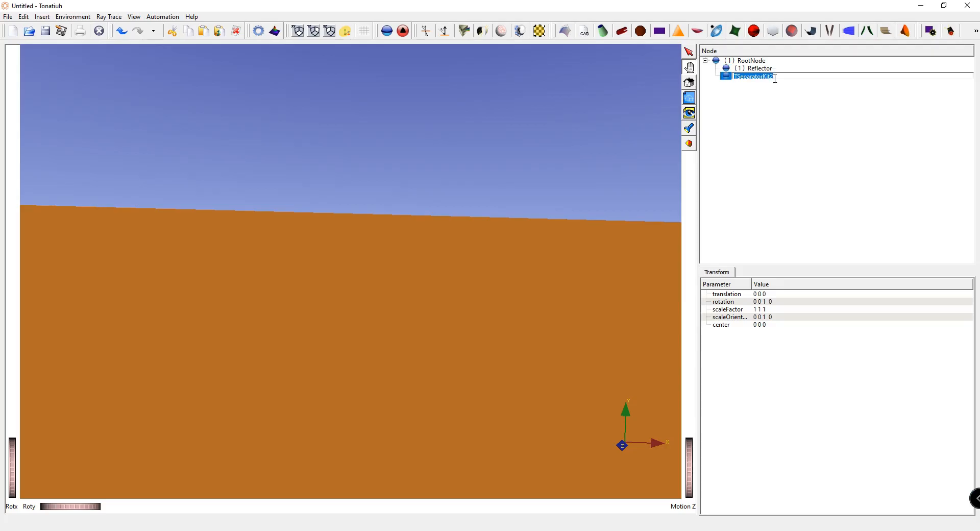
text(REceiver)
key(Return)
Step: Add a surface node under the Reflector group and expand the group
click(766, 68)
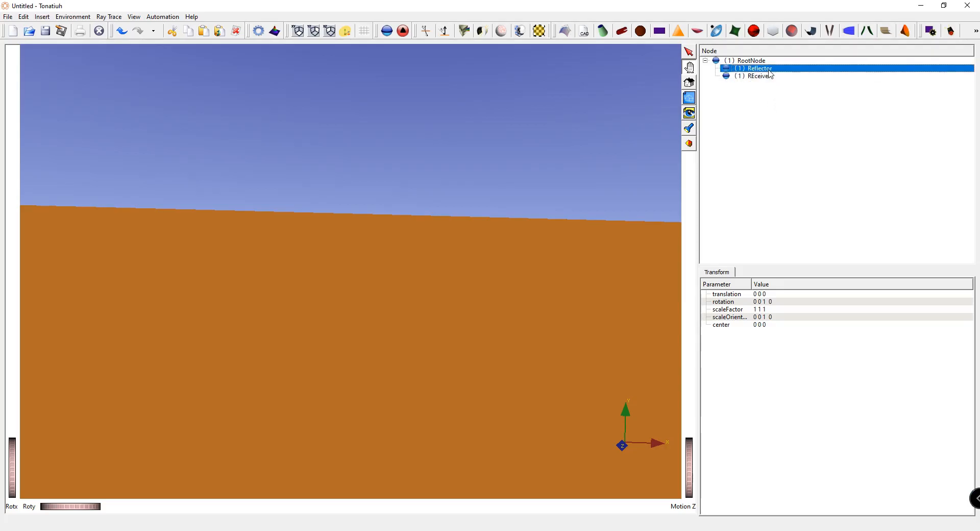
click(405, 31)
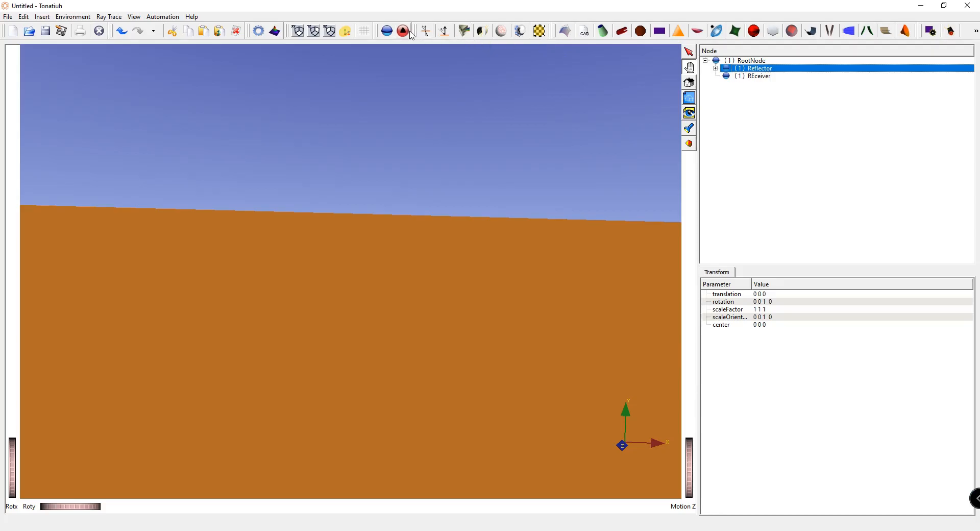
click(715, 68)
Step: Insert a Trough_Parabola shape into the Reflector's surface node
click(765, 77)
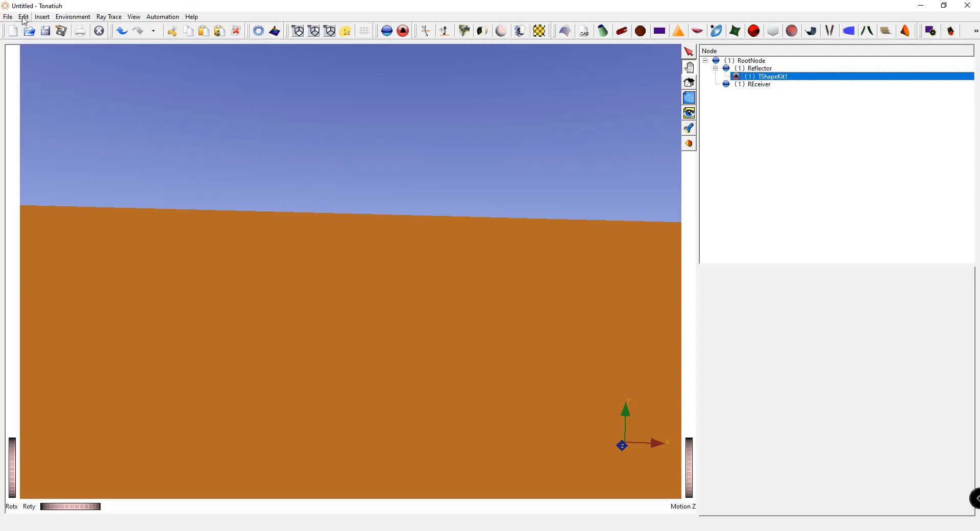
click(40, 19)
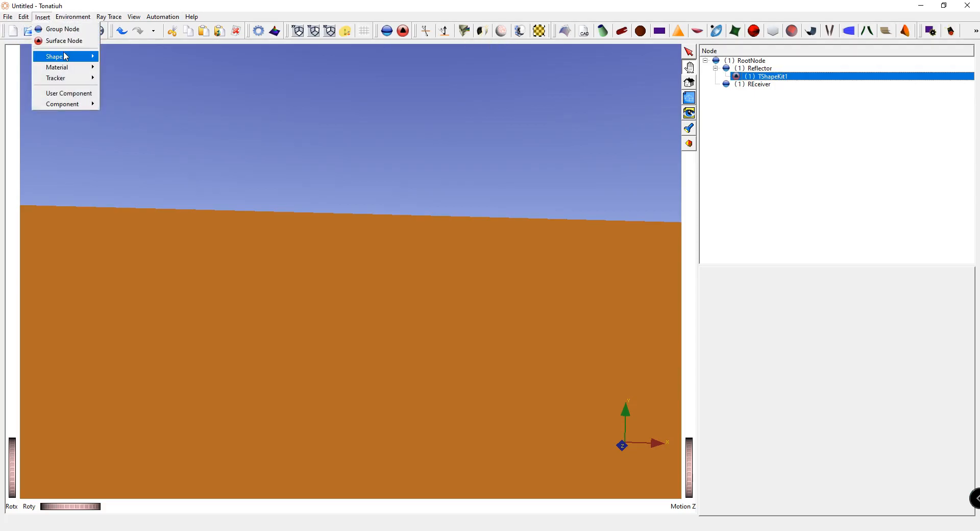
mouse_move(66, 57)
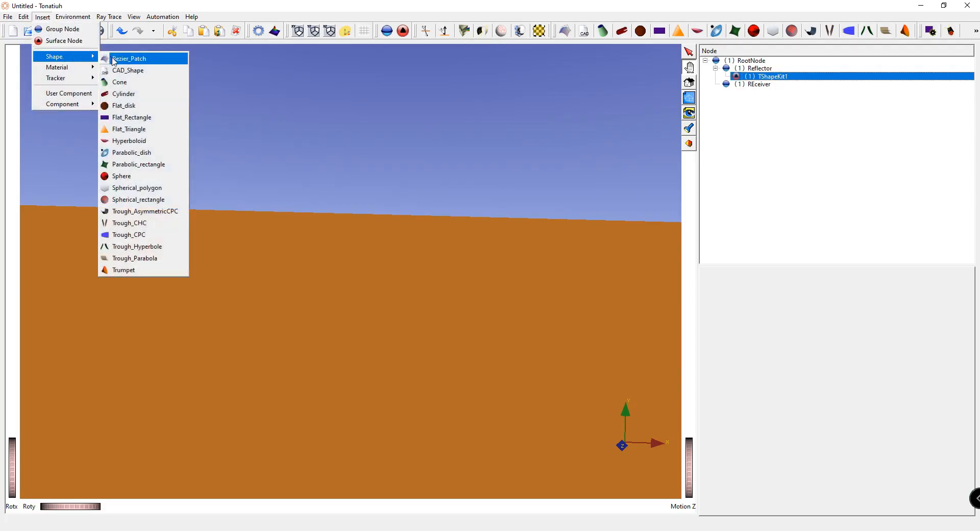
click(152, 259)
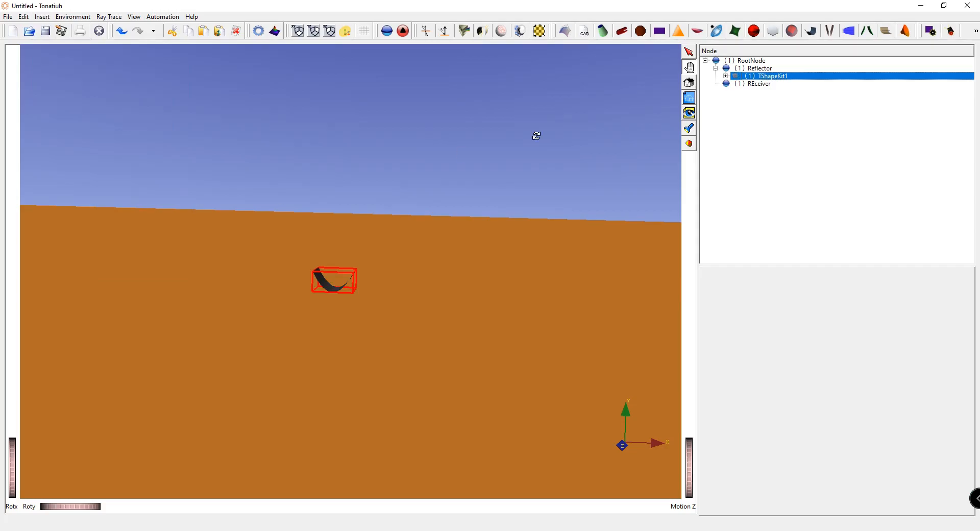
click(331, 286)
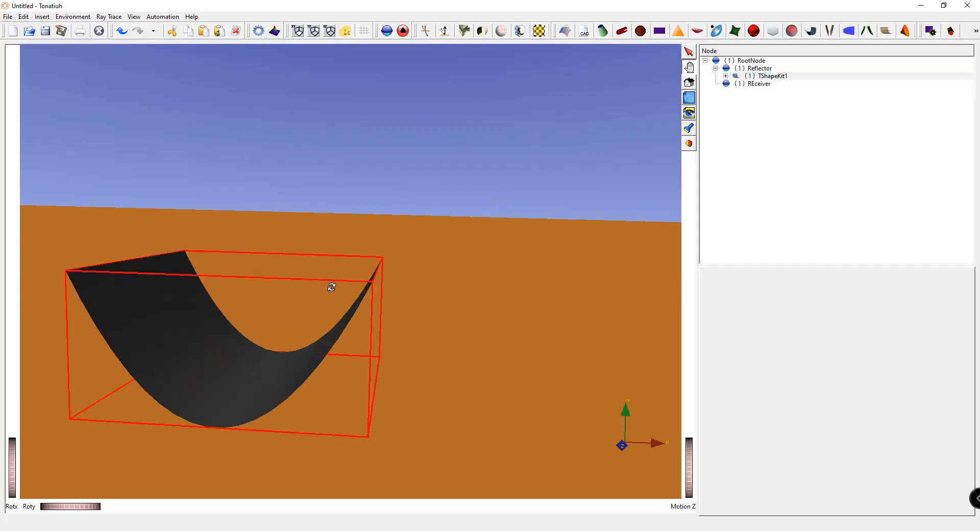
Step: Set the Trough_Parabola's focusLength to 1.71, checking the focal length in the Xournal++ notes
click(735, 76)
click(725, 75)
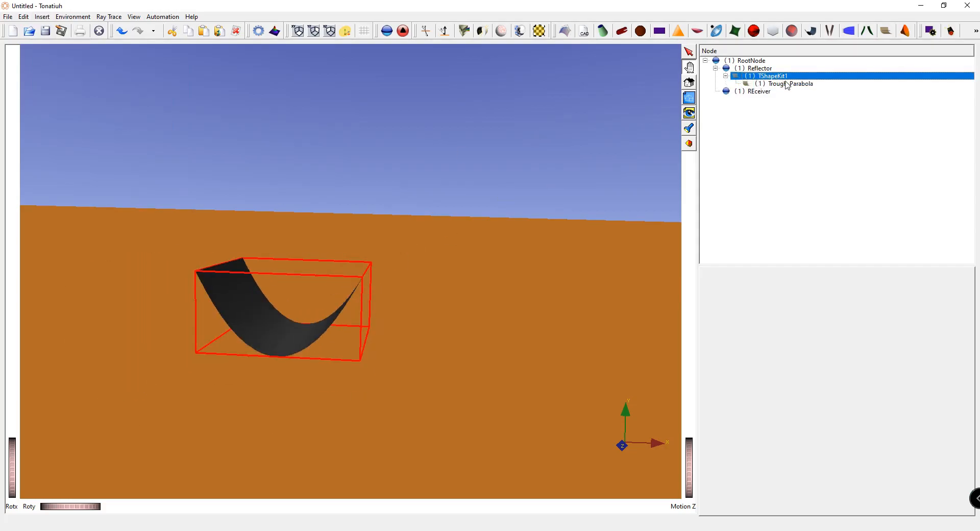
click(789, 84)
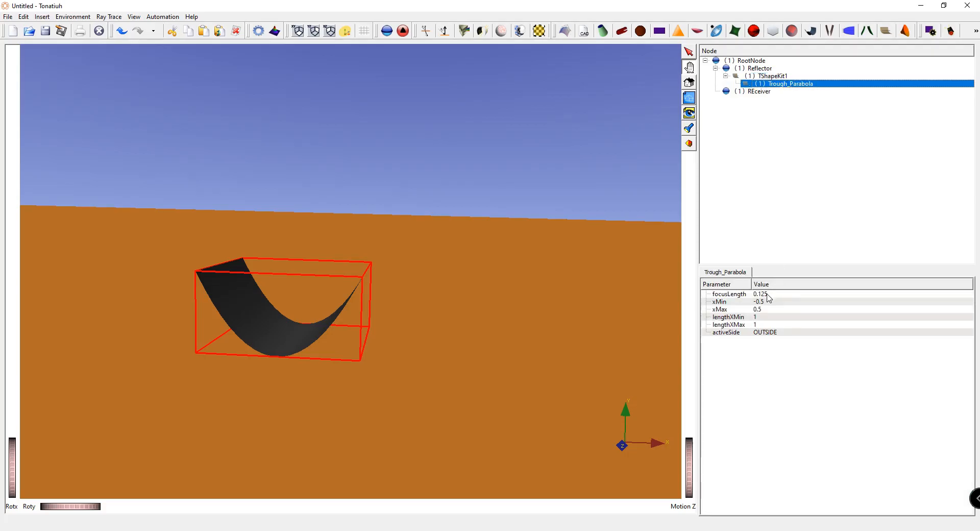
key(alt+Tab)
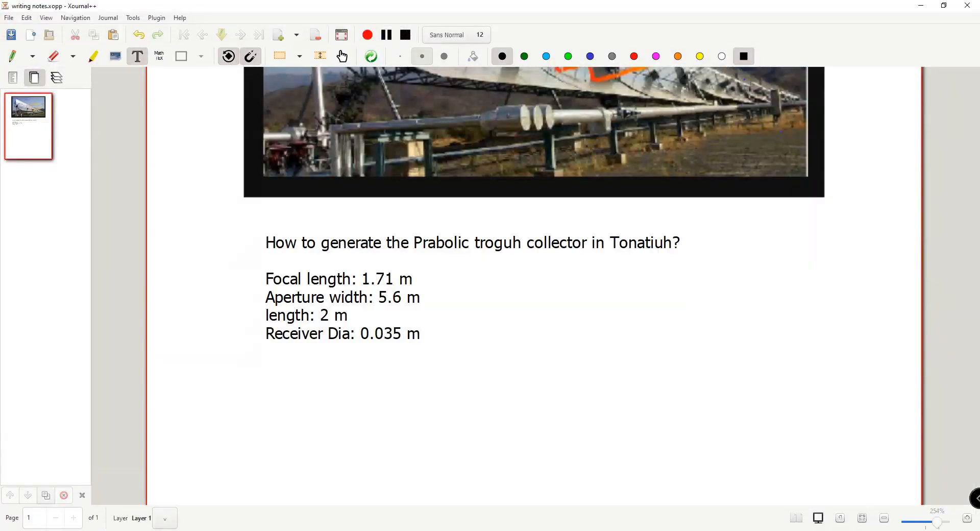
key(alt+Tab)
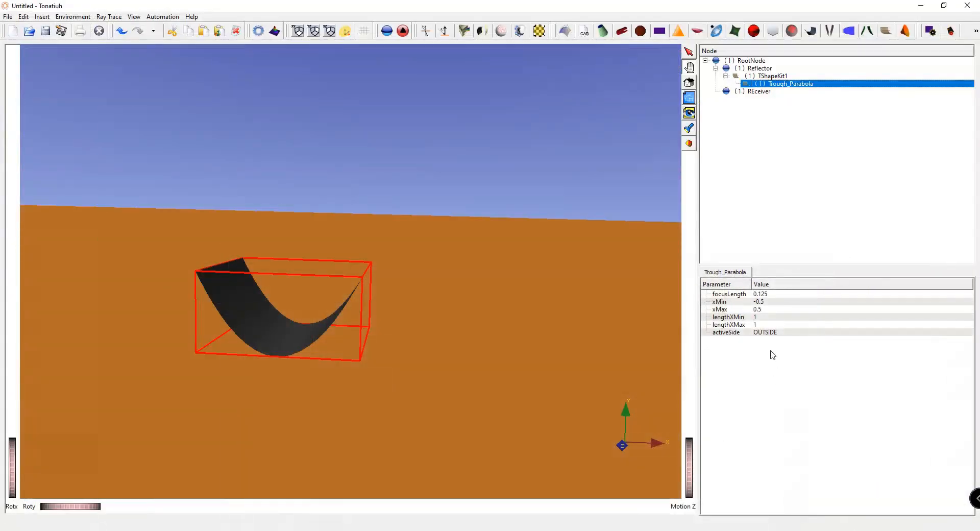
double_click(769, 295)
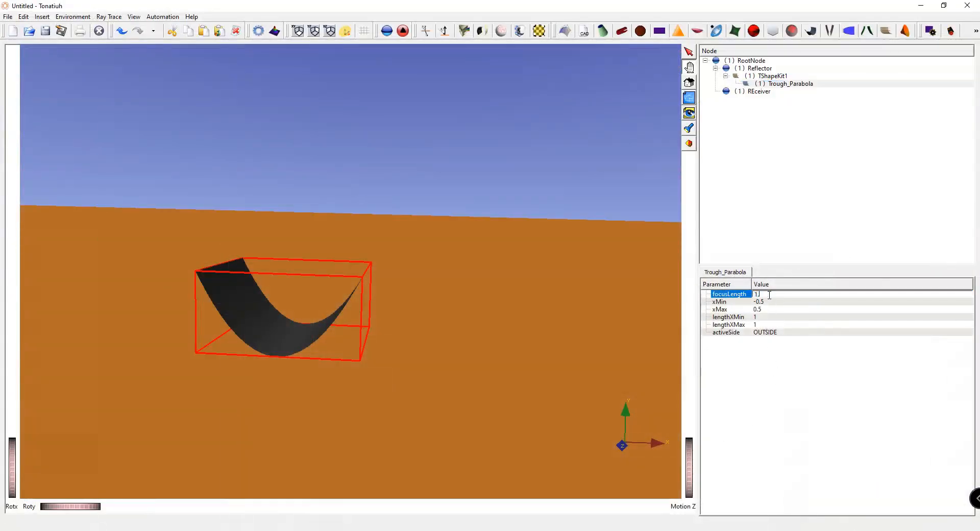
key(Return)
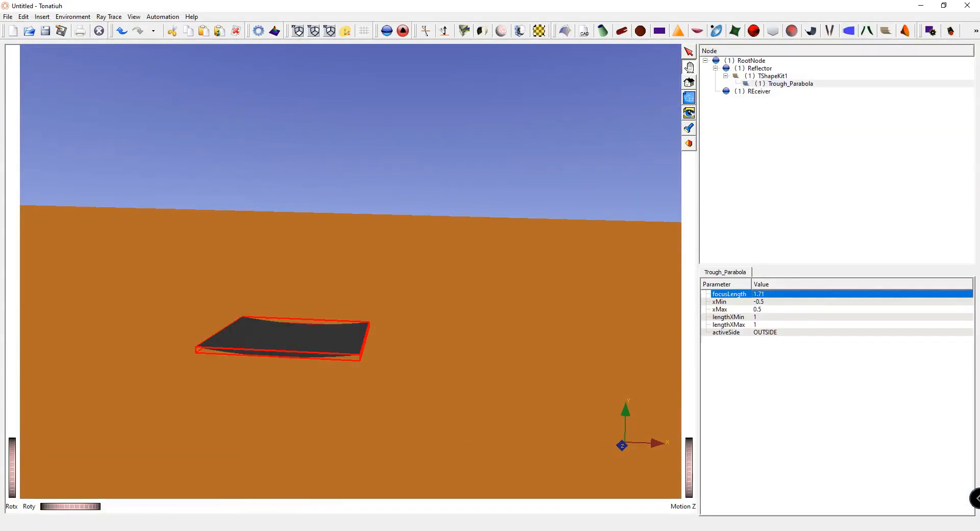
Step: Look up the aperture width in the Xournal++ notes and divide 5.6 by 2 in Calculator
key(alt+Tab)
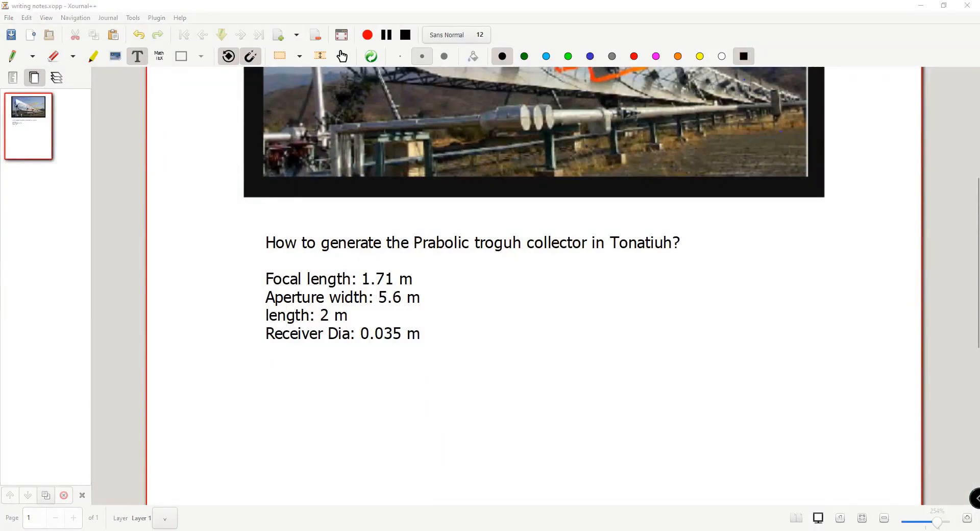
key(alt+Tab)
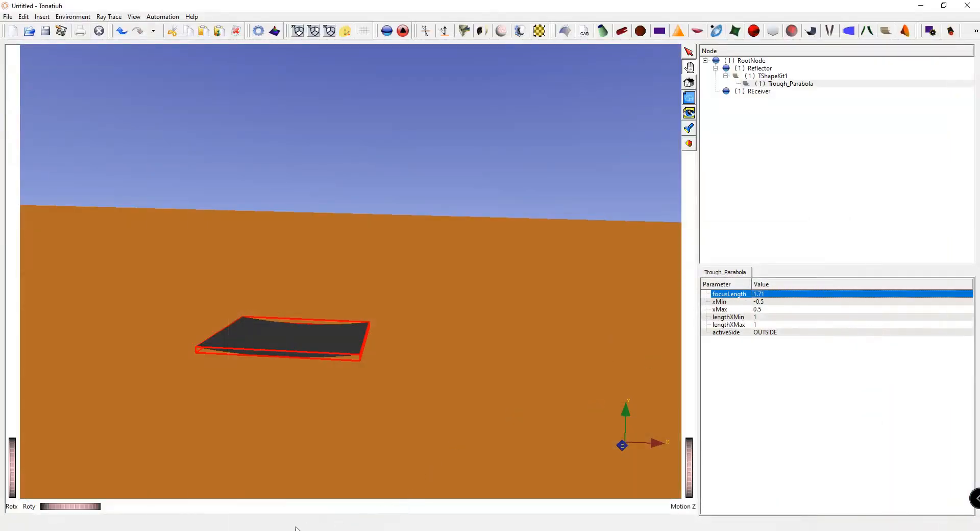
key(alt+Tab)
key(BackSpace)
text(6/2)
key(Return)
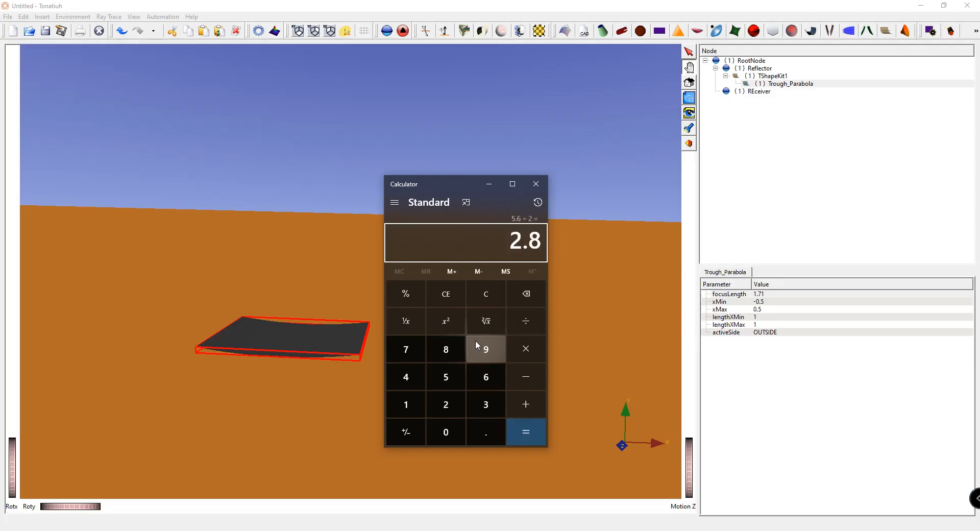
click(489, 184)
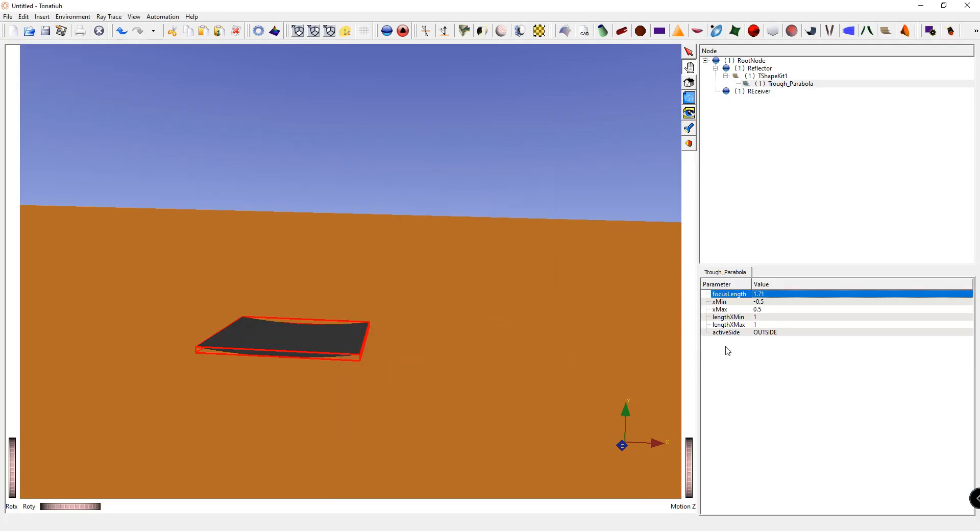
Step: Set the parabolic trough's xMin to -2.8 and xMax to 2.8
click(771, 304)
click(771, 303)
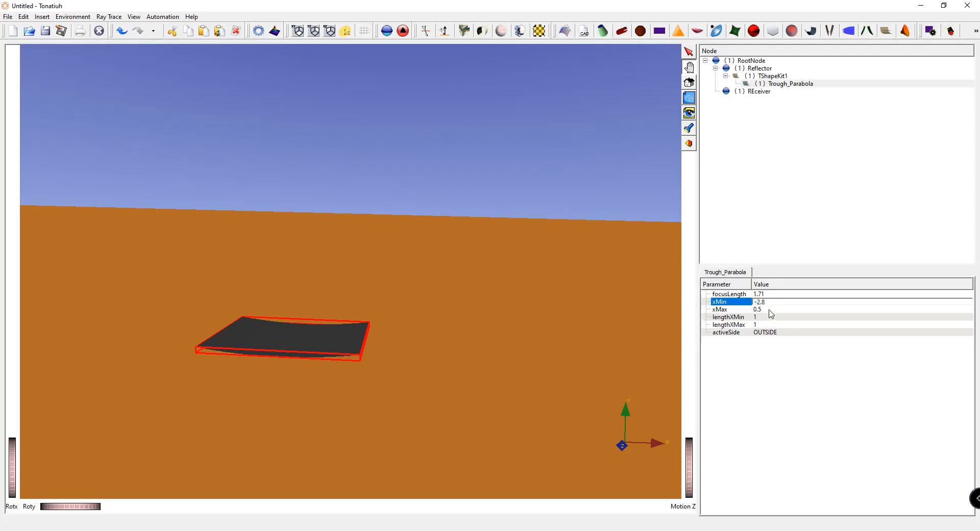
double_click(770, 310)
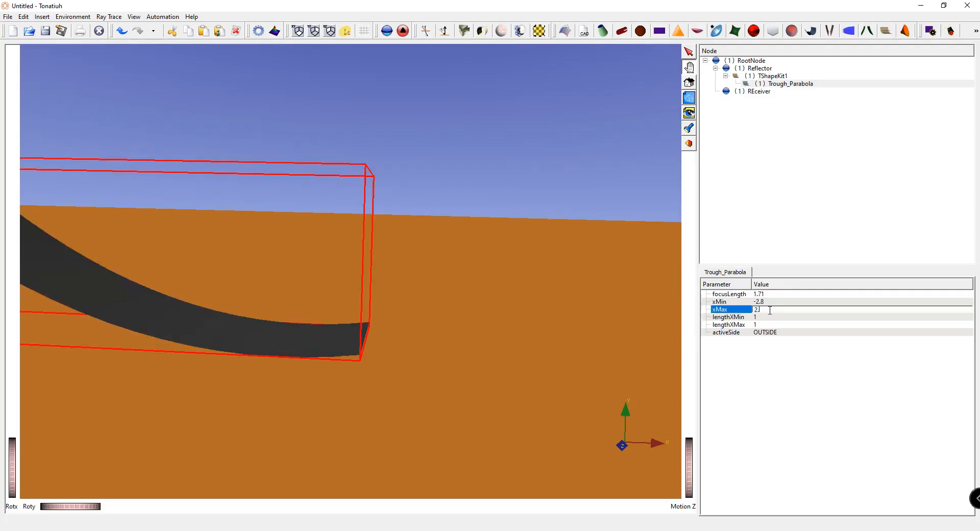
text(2.8)
key(Return)
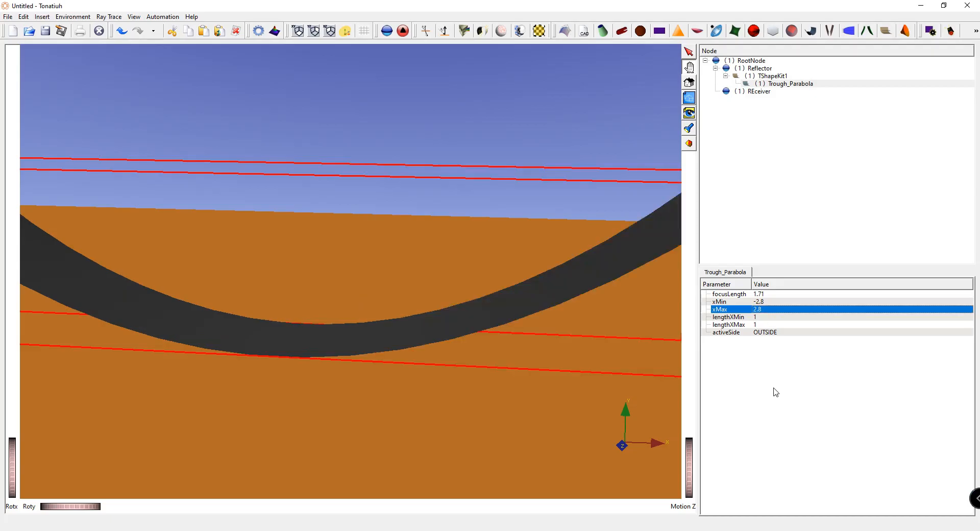
Step: Set both lengthXMin and lengthXMax of the parabolic trough to 2
double_click(765, 317)
text(2)
key(Return)
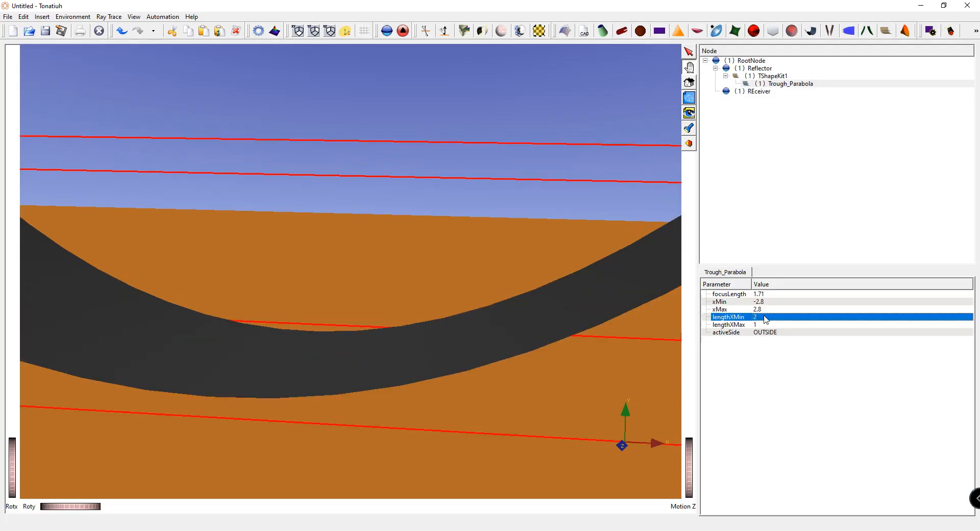
double_click(762, 324)
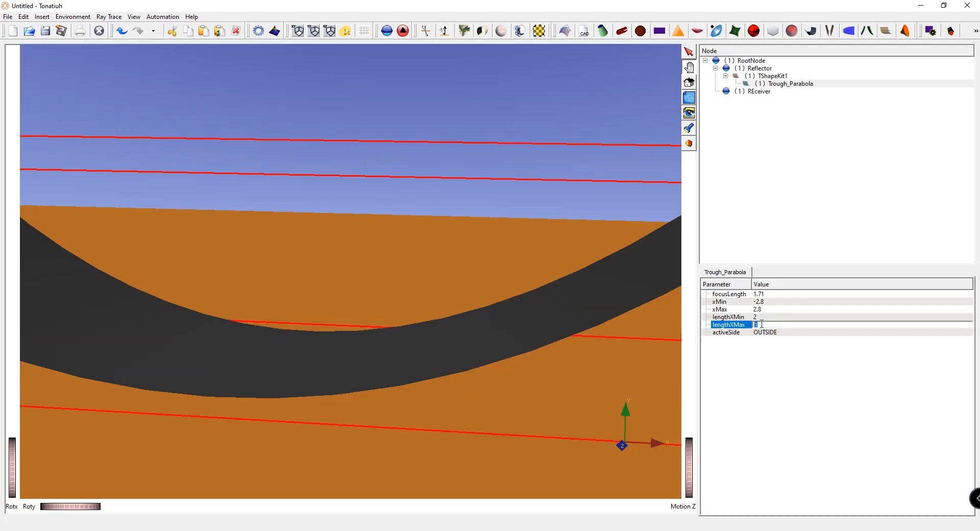
text(2)
key(Return)
drag(483, 369, 455, 282)
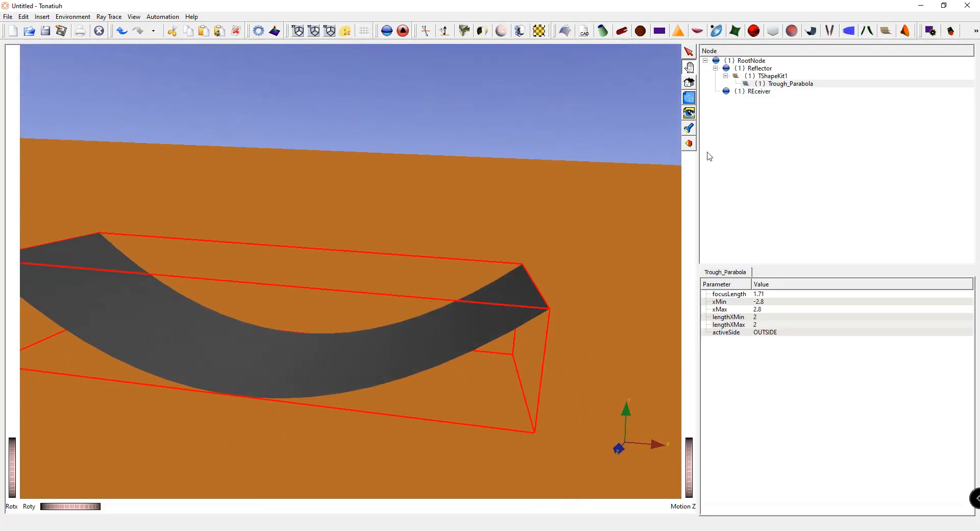
Step: Add a surface node under the REceiver group and expand the group
click(745, 93)
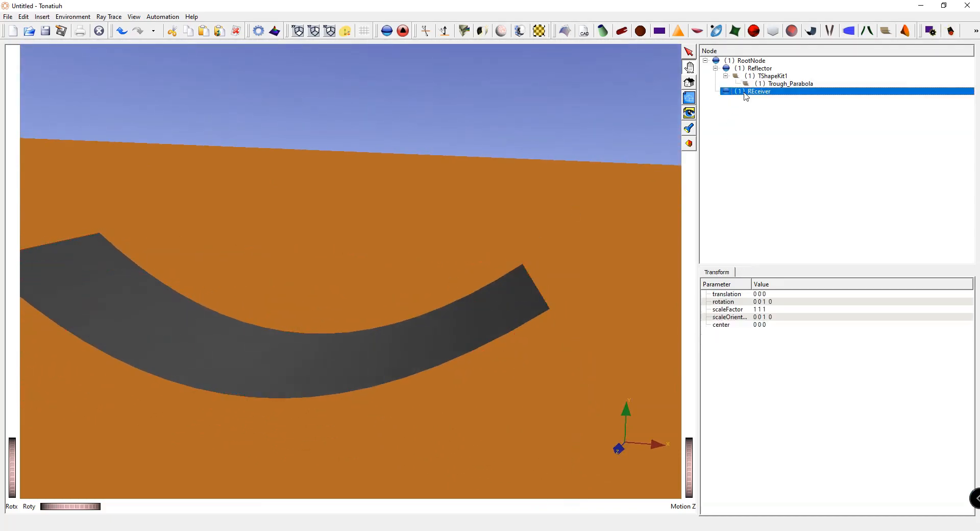
click(404, 31)
click(715, 91)
Step: Insert a Cylinder shape into the REceiver's surface node
click(773, 99)
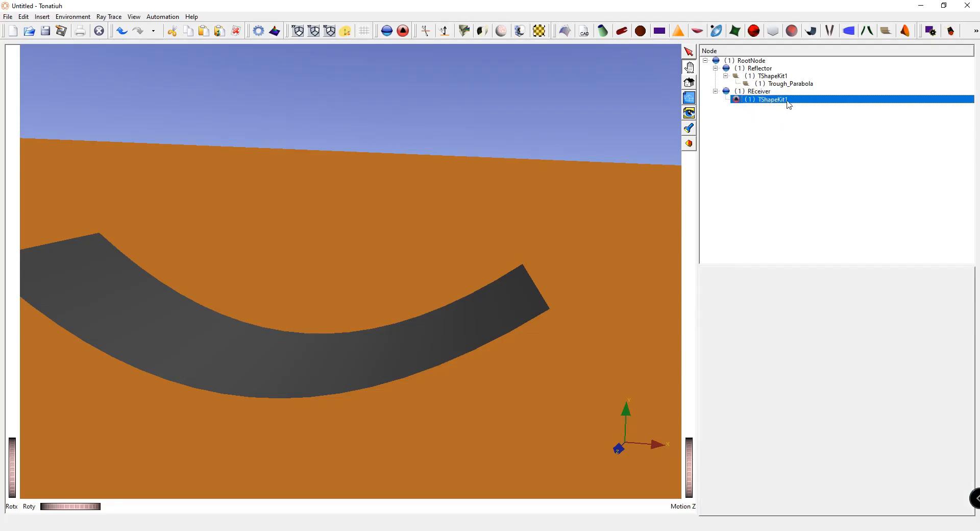
click(48, 19)
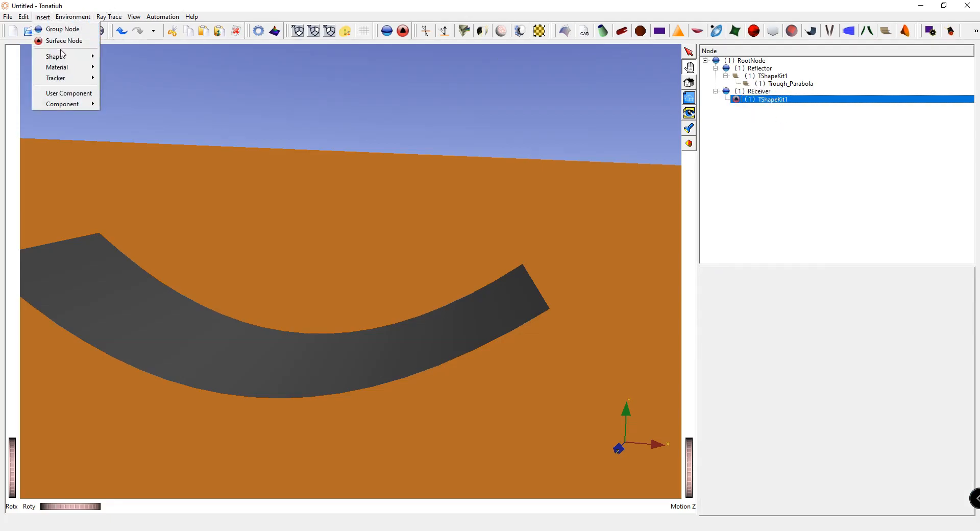
mouse_move(56, 56)
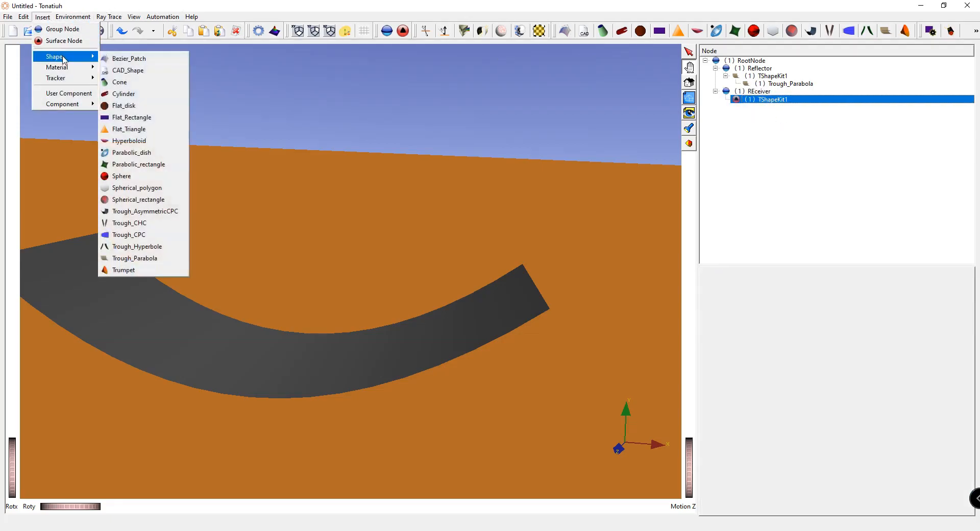
click(141, 97)
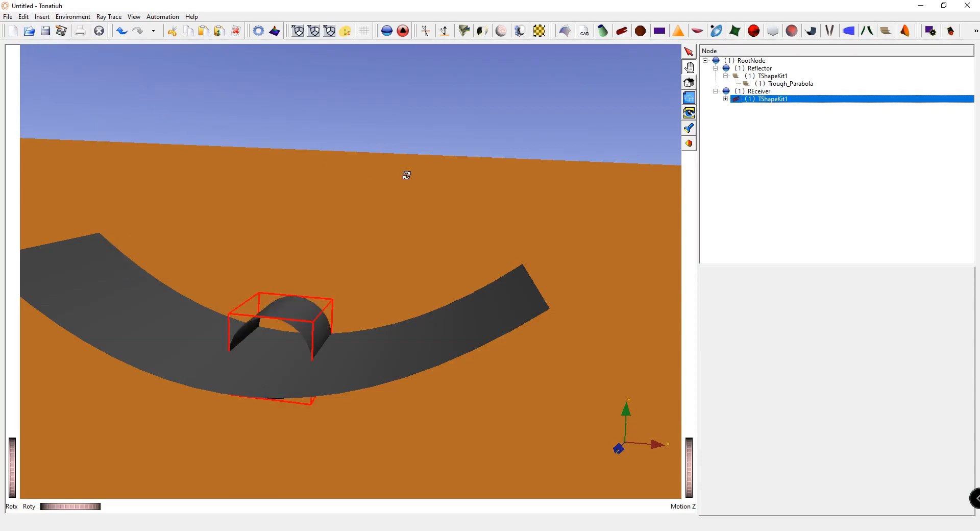
Step: Check the receiver dimension in the Xournal++ notes and set the receiver cylinder's radius to 0.035 in Tonatiuh
click(726, 99)
click(772, 107)
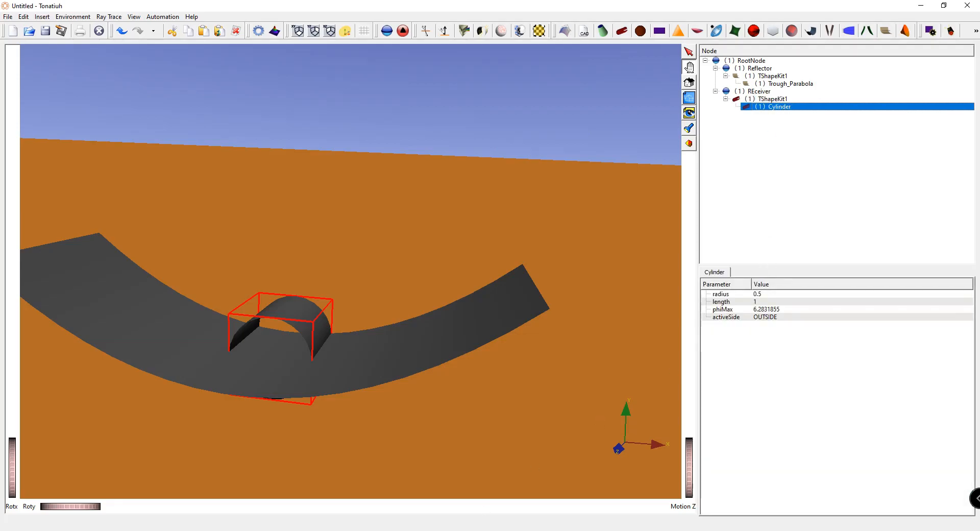
key(alt+Tab)
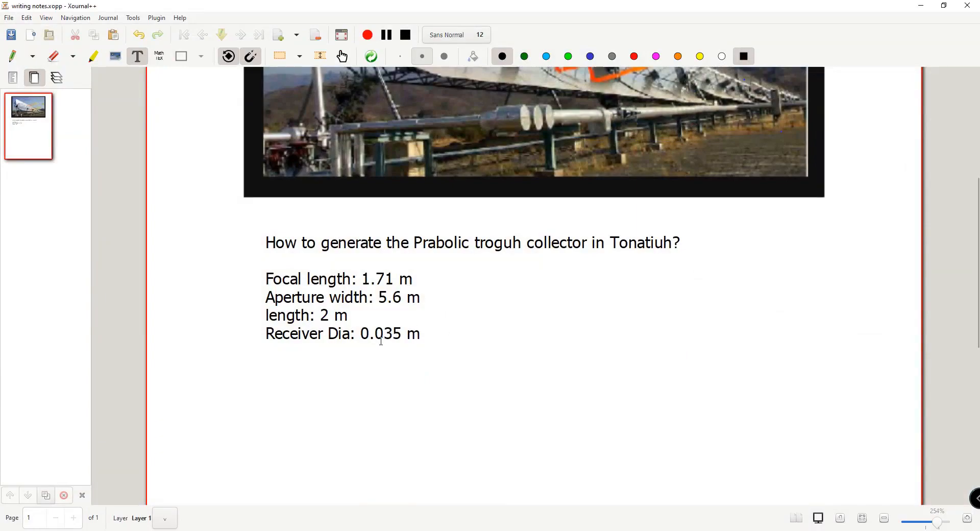
key(alt+Tab)
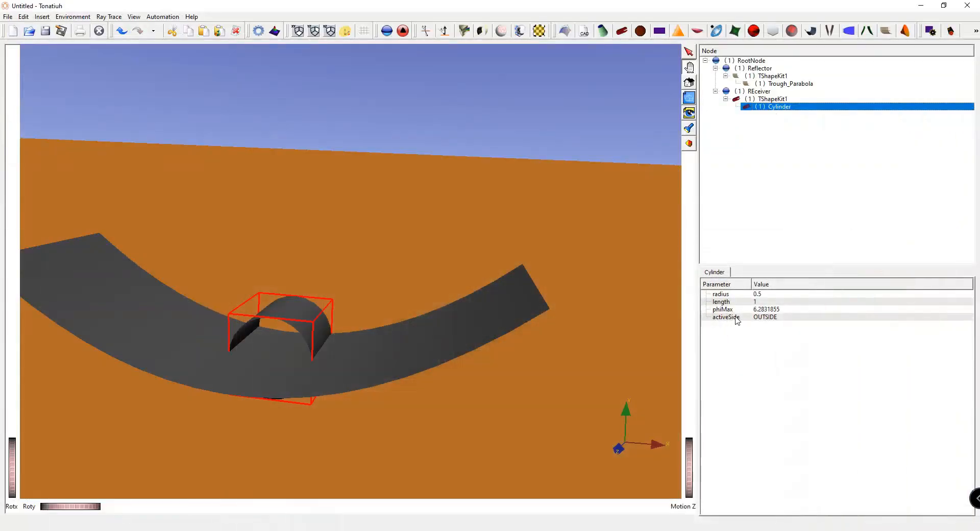
double_click(771, 294)
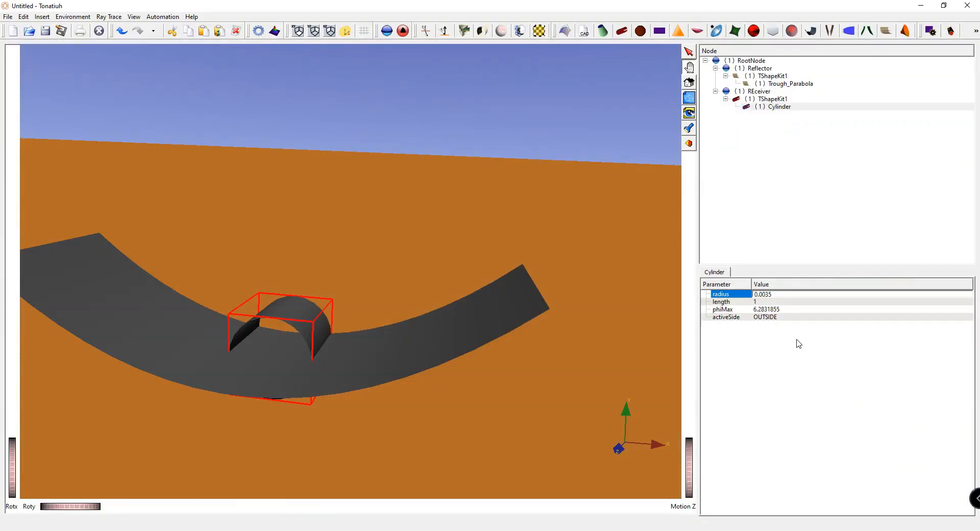
key(BackSpace)
key(BackSpace)
key(Return)
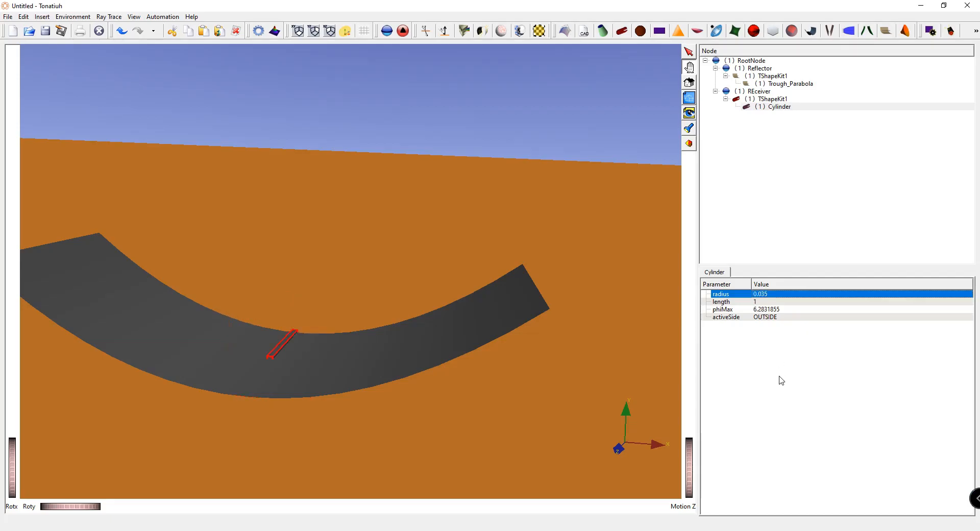
Step: Raise the REceiver group to the focal line by setting its translation to 0 1.71 0
click(764, 100)
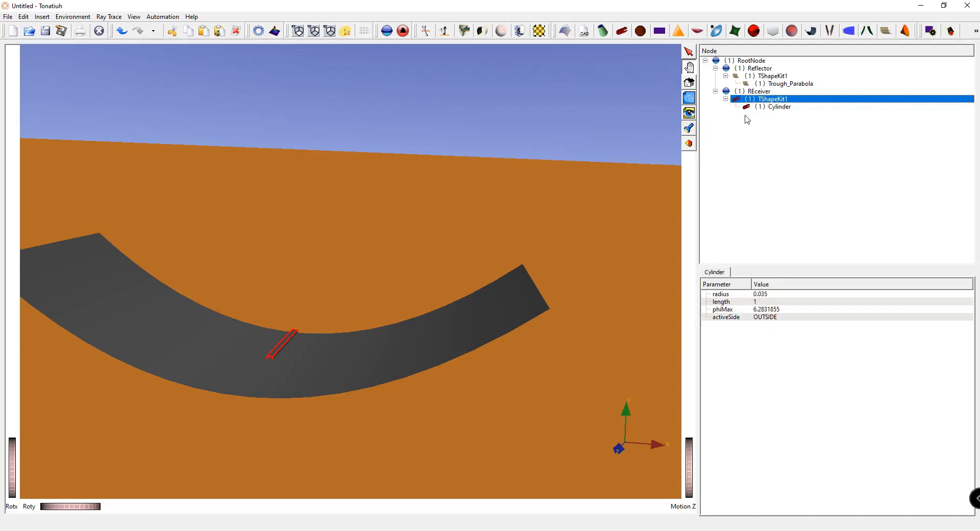
click(761, 91)
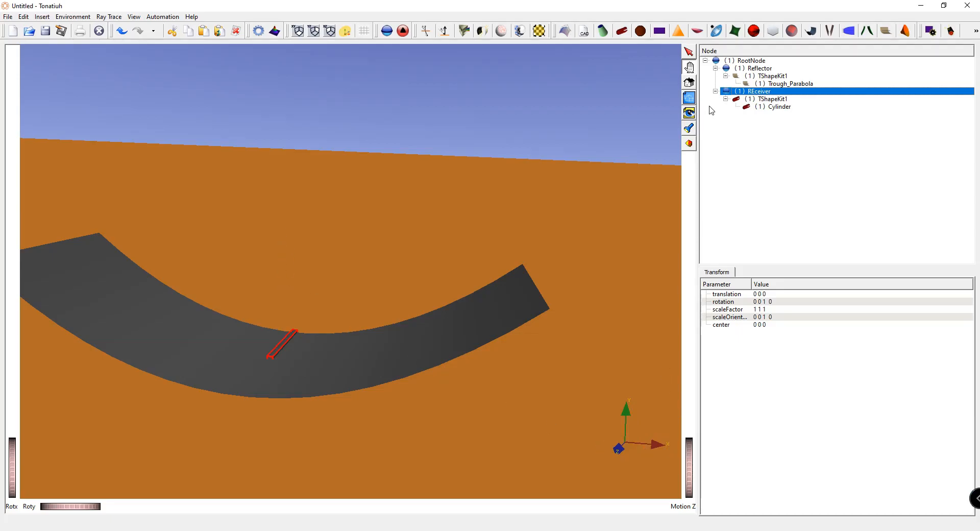
double_click(761, 295)
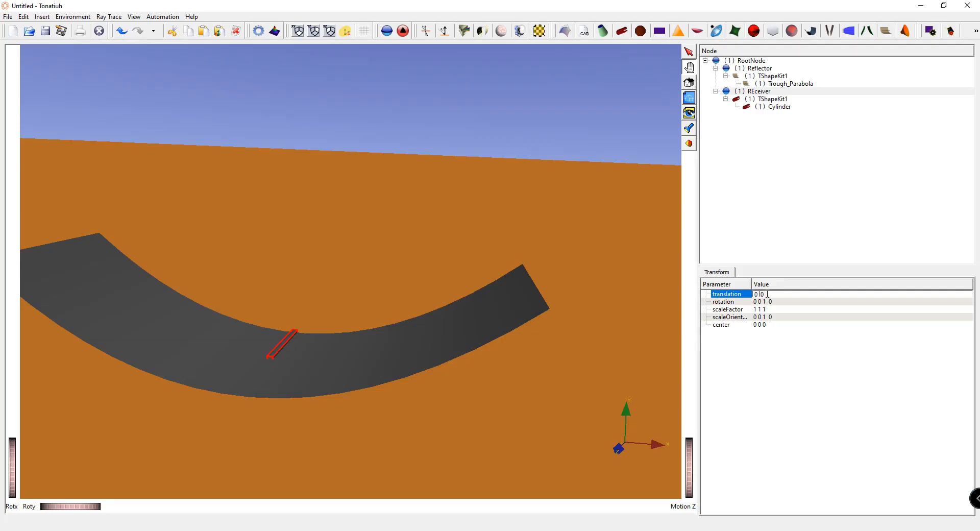
key(Return)
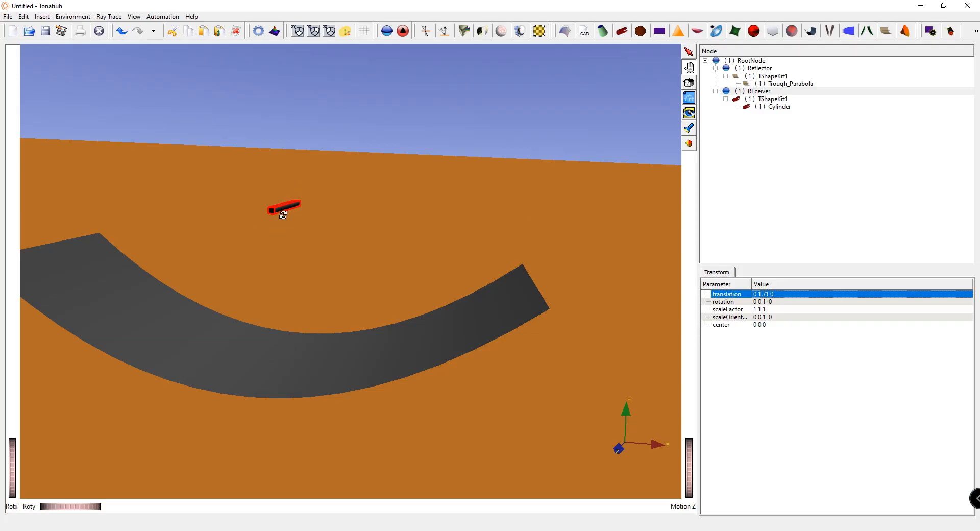
Step: Define the sun light with the Buie_Sunshape sunshape, review the sun position settings and apply the definition
click(82, 18)
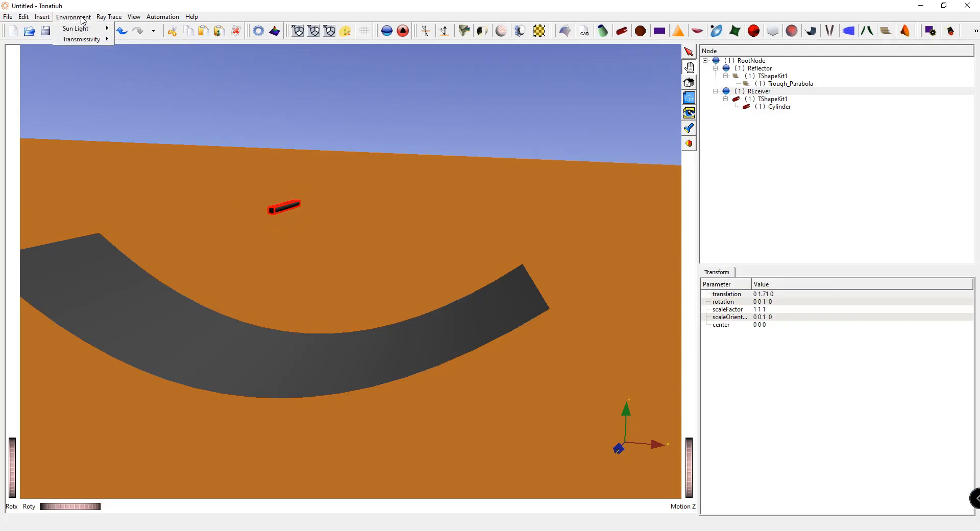
mouse_move(94, 29)
click(148, 29)
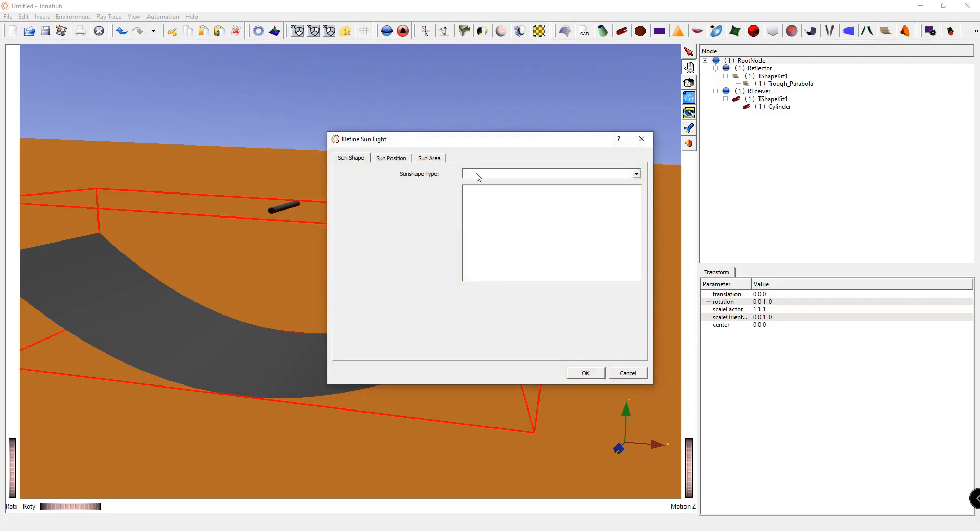
click(498, 175)
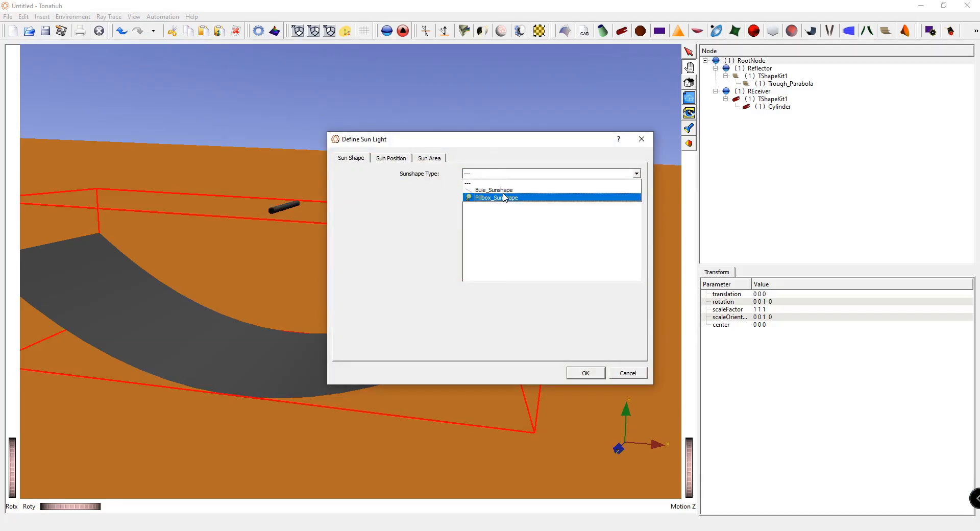
click(505, 190)
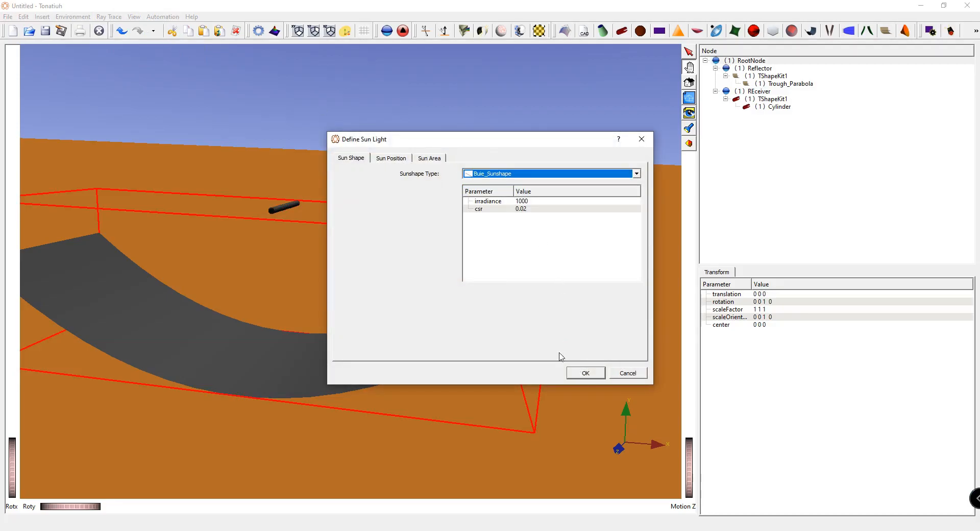
click(392, 159)
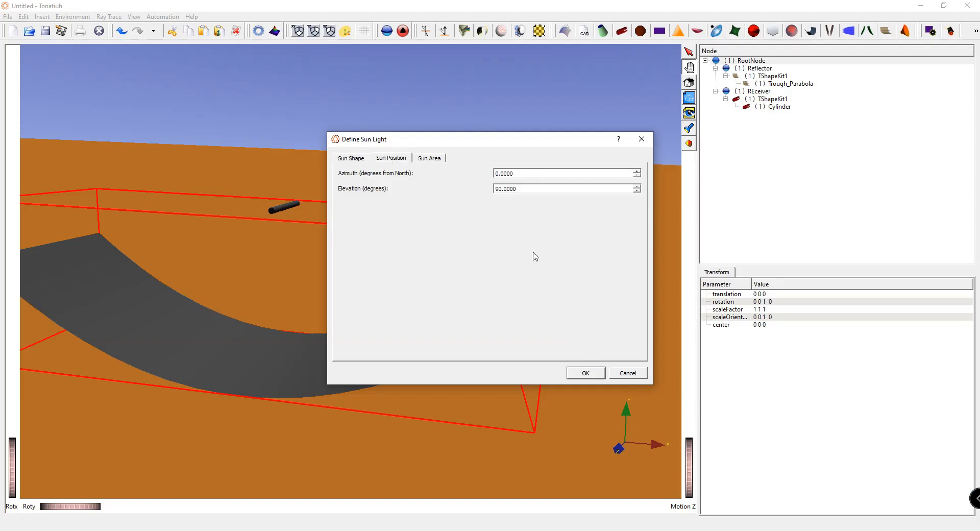
click(586, 372)
Step: Run the ray trace with the photon map store type set to Not export
click(108, 21)
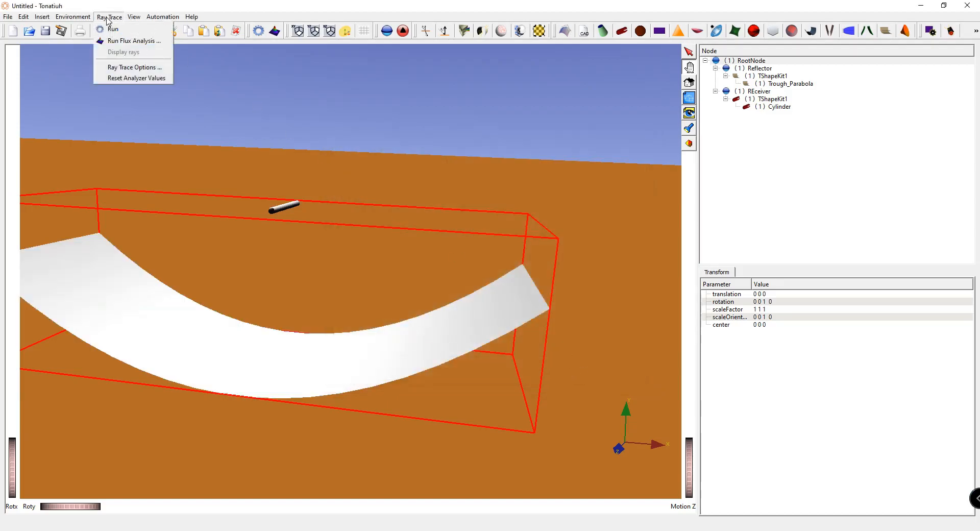
click(113, 30)
click(429, 128)
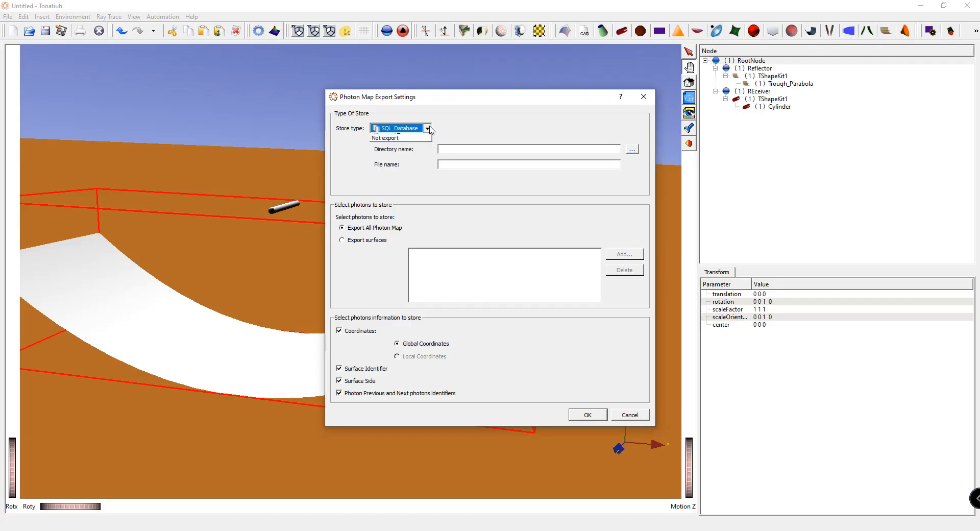
click(402, 154)
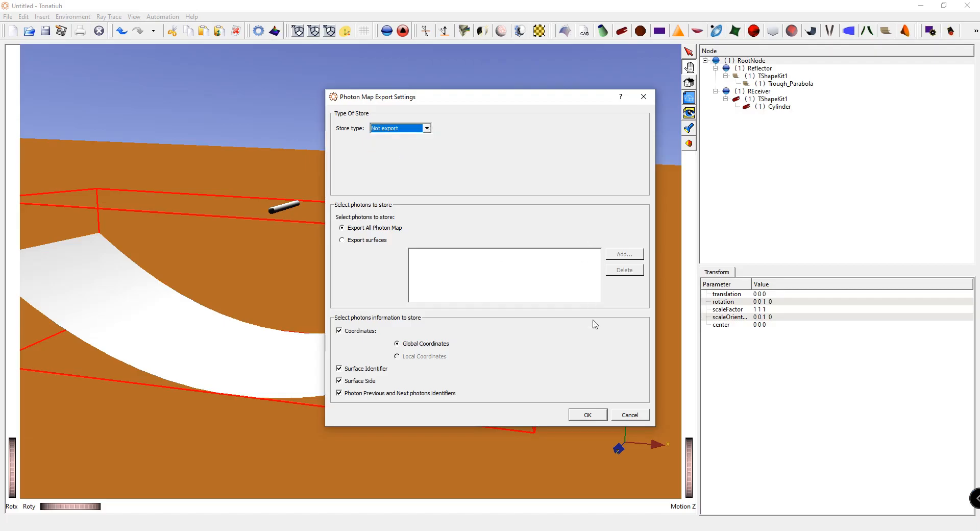
click(588, 415)
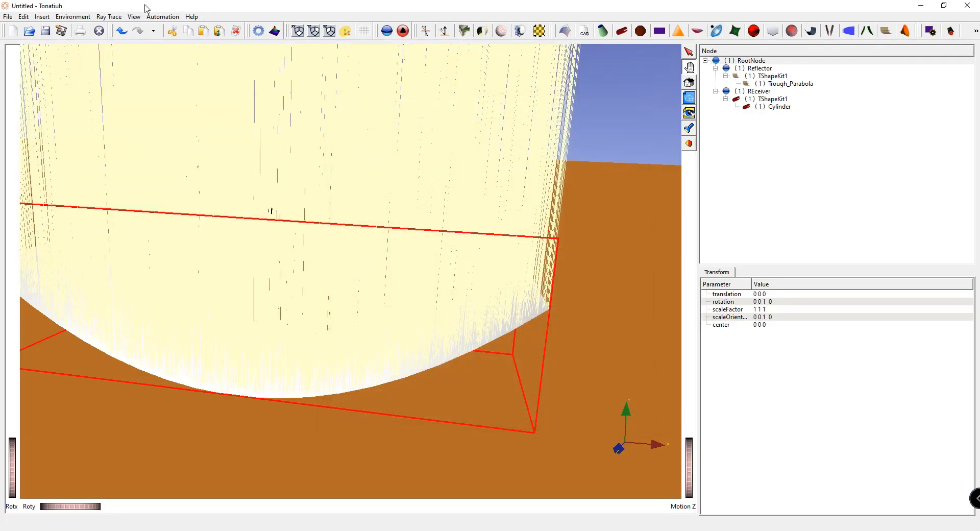
Step: Set the number of rays to 100 in the ray trace options
click(112, 17)
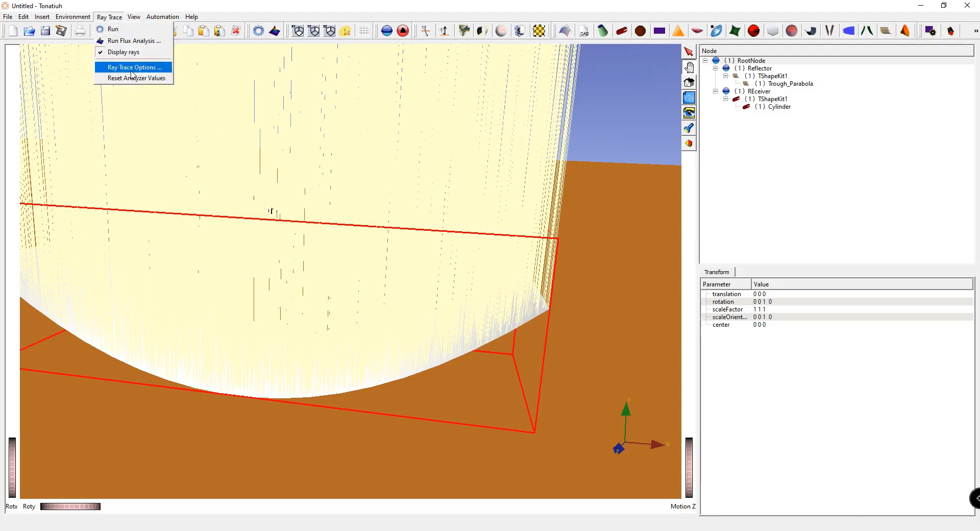
click(131, 66)
double_click(563, 169)
text(100)
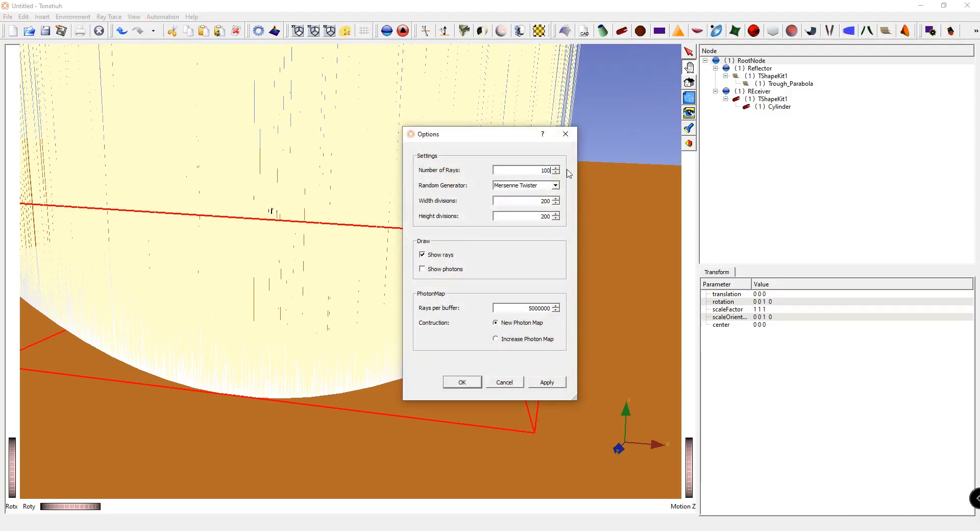
click(463, 383)
Step: Rerun the ray trace with 100 rays, again choosing Not export for the photon map
click(117, 17)
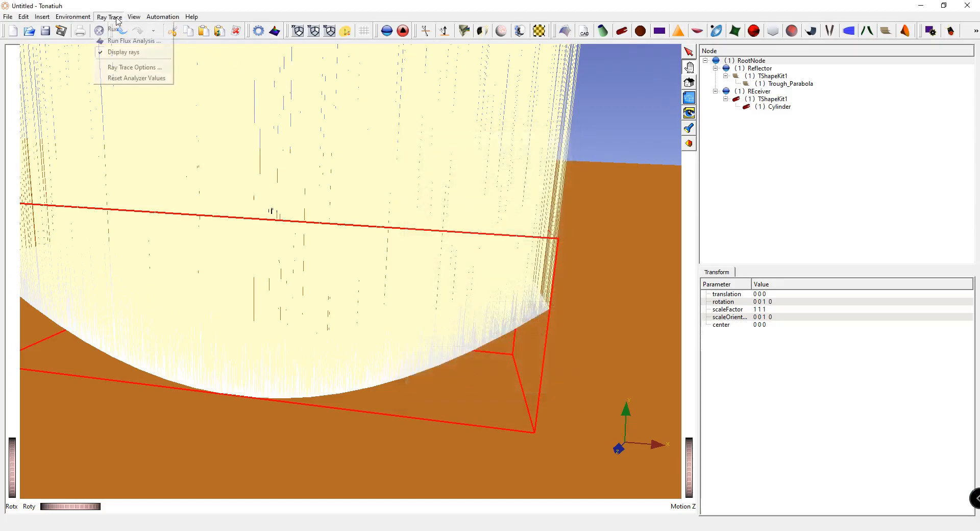
click(126, 30)
click(426, 128)
click(407, 154)
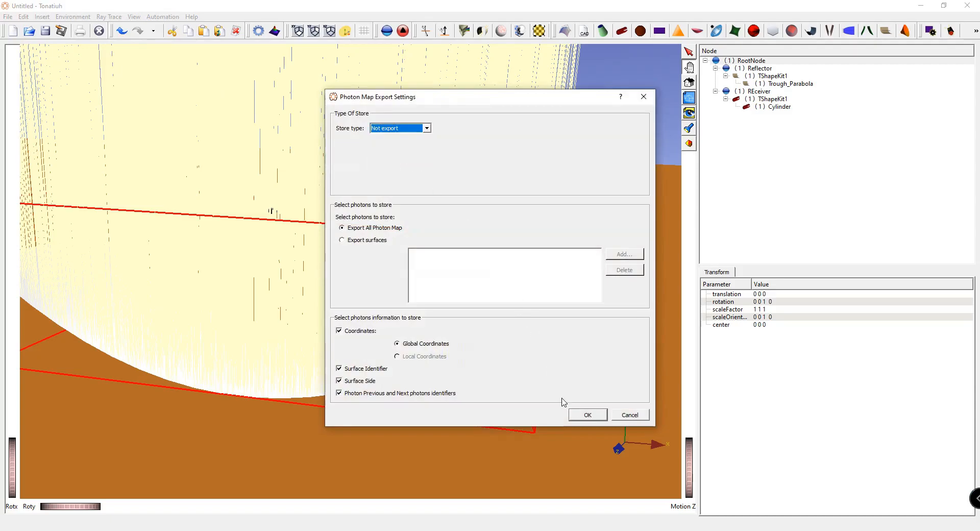
click(587, 415)
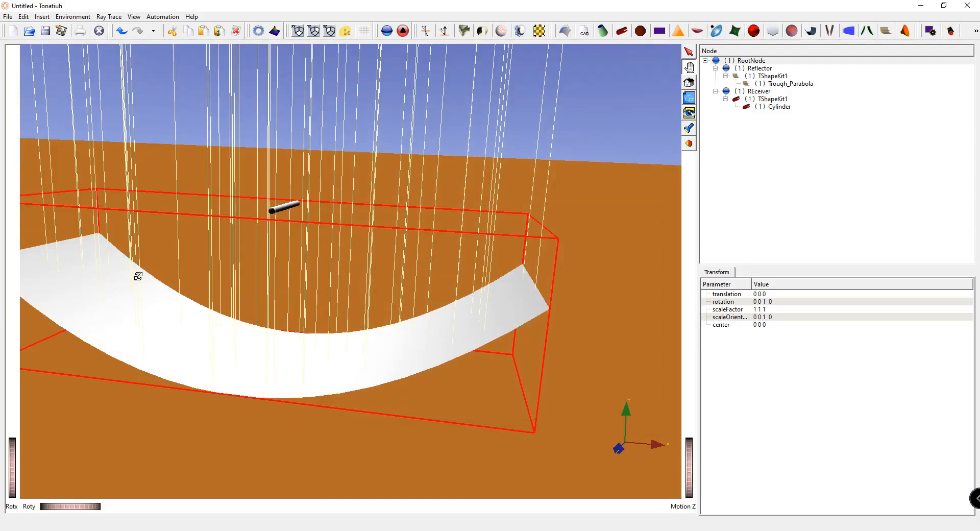
Step: Add a Specular_Standard_Material to the Reflector's surface node
click(797, 84)
click(772, 77)
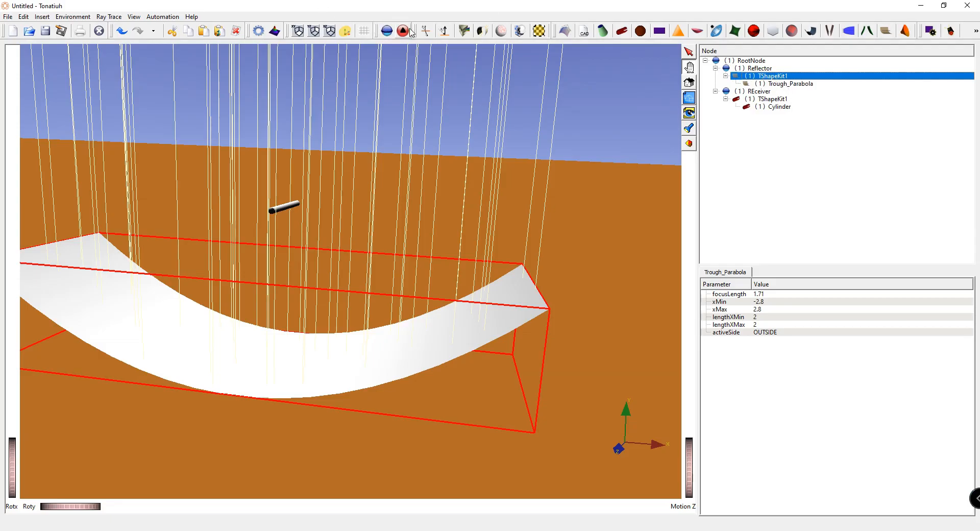
click(44, 18)
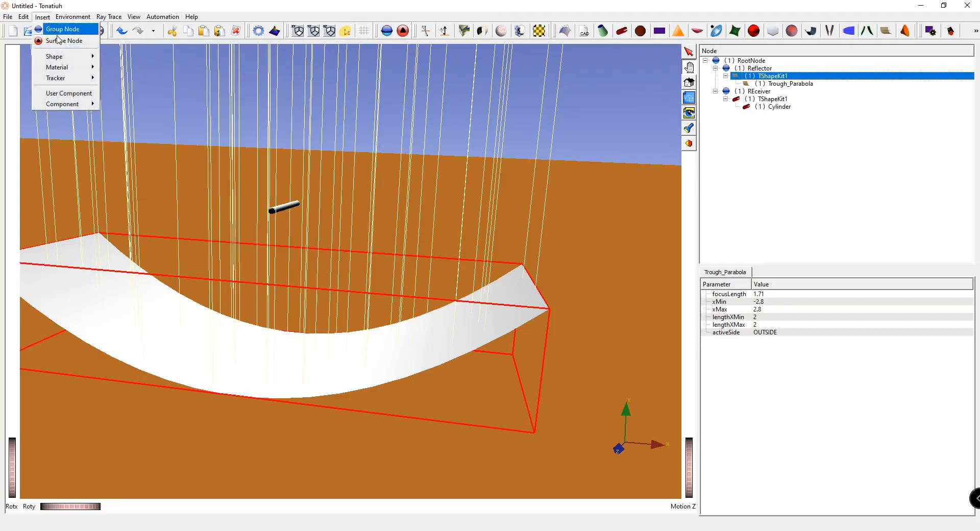
mouse_move(76, 71)
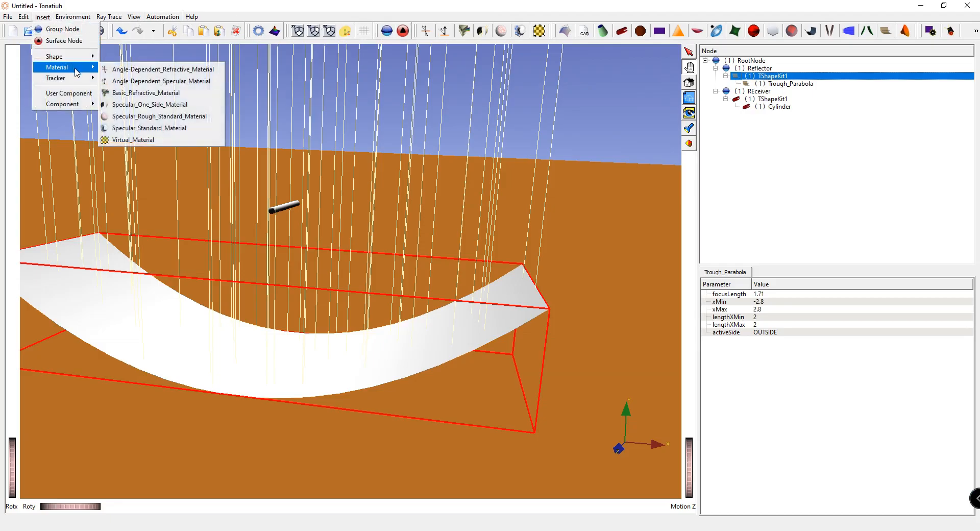
click(181, 128)
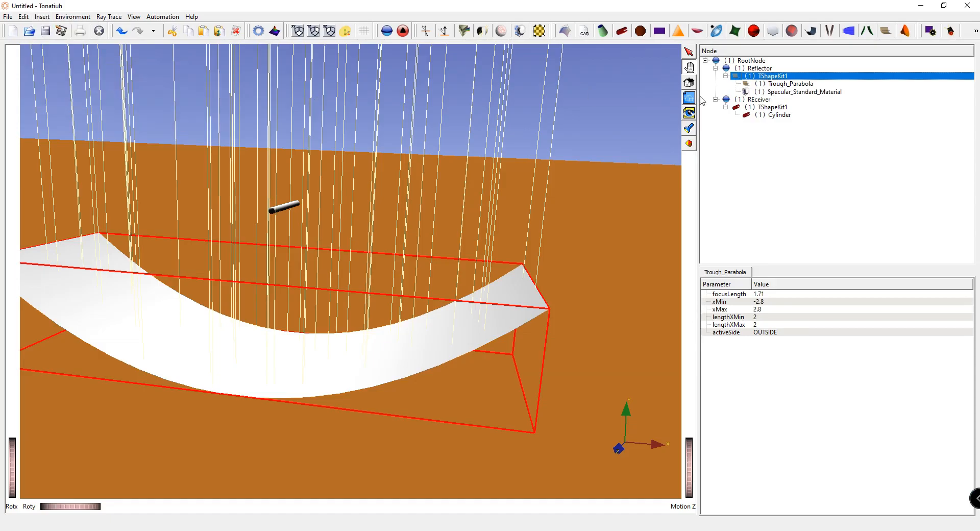
Step: Set the reflectivity of the Reflector's specular material to 0.9
click(778, 93)
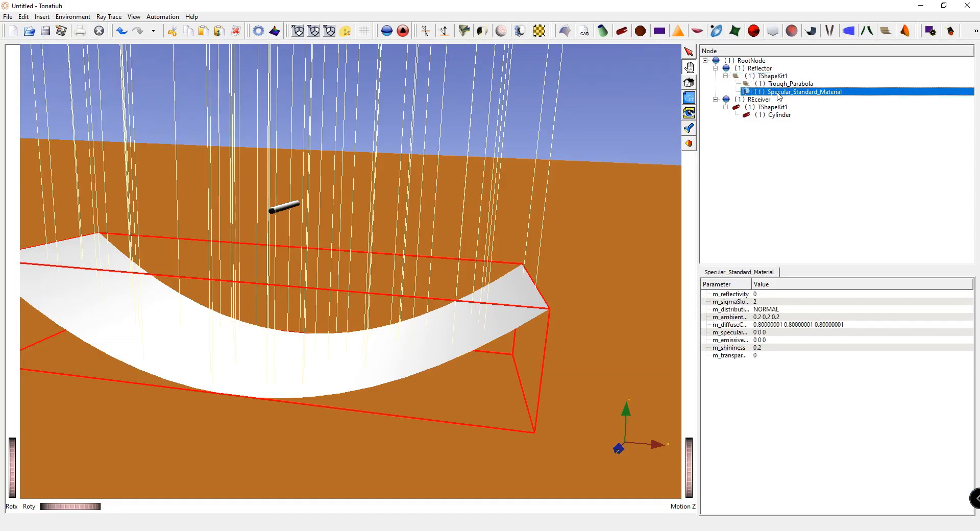
double_click(764, 295)
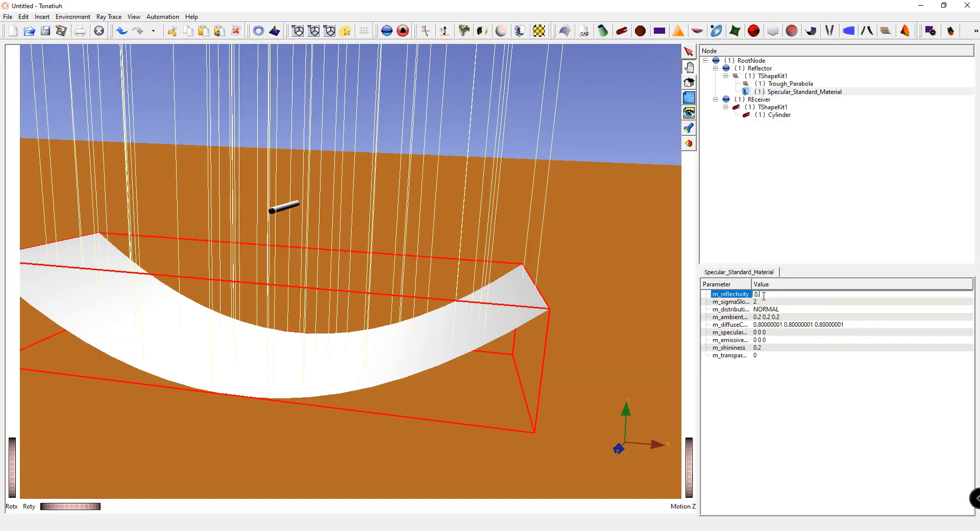
key(Return)
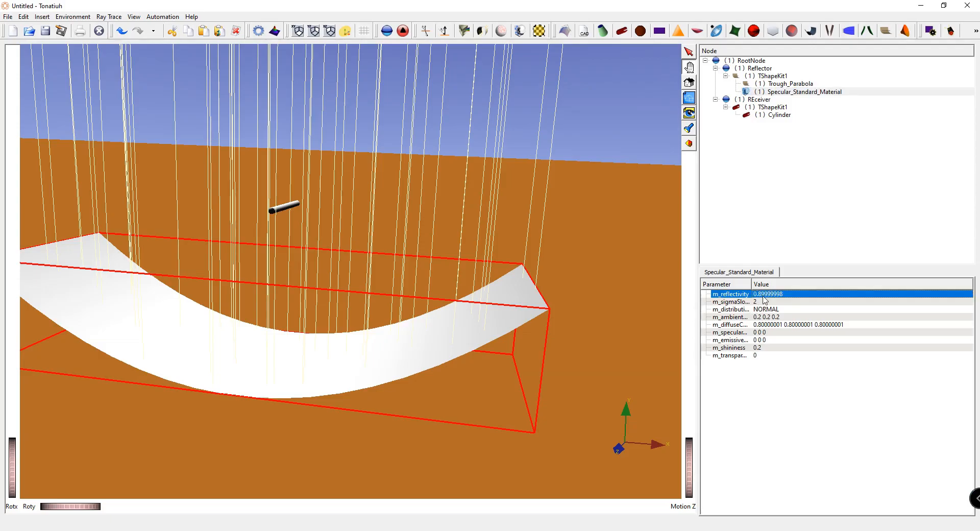
click(800, 179)
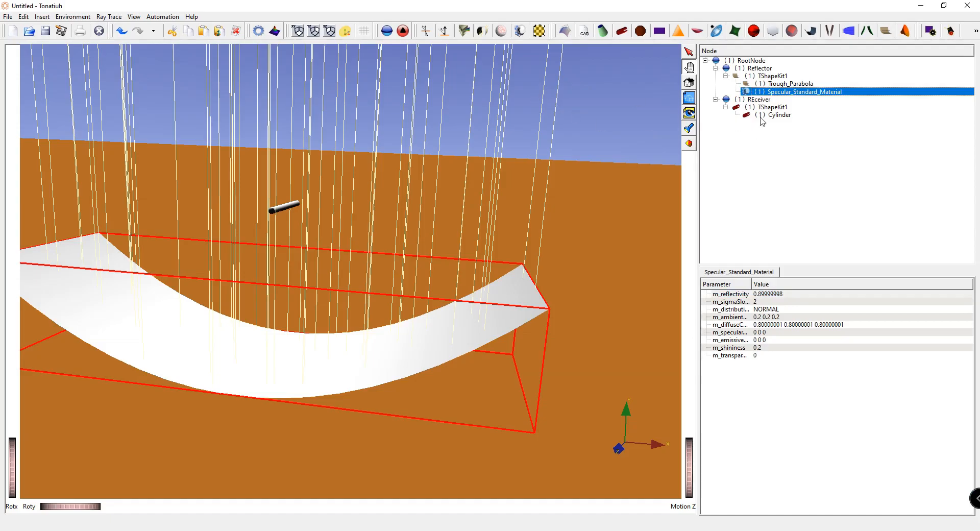
Step: Add a Specular_Standard_Material to the REceiver's surface node
click(779, 108)
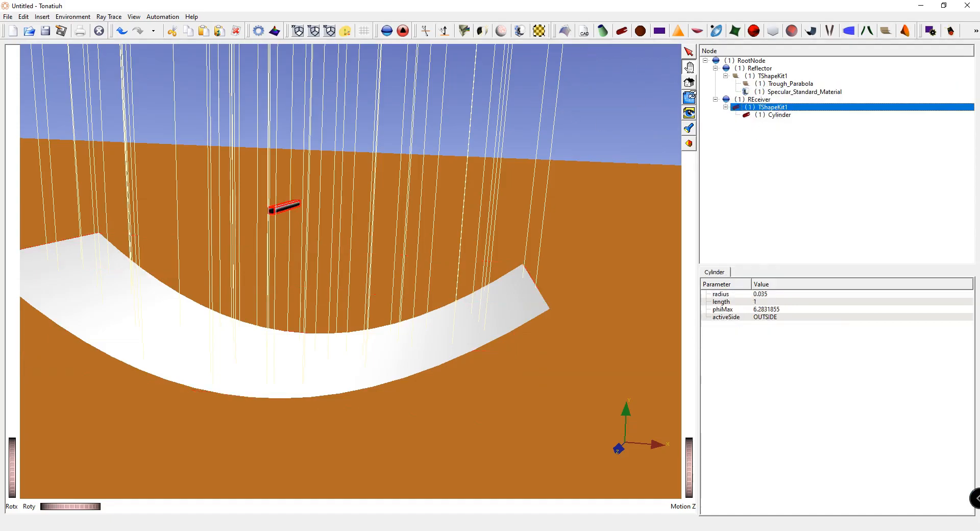
click(42, 17)
mouse_move(65, 71)
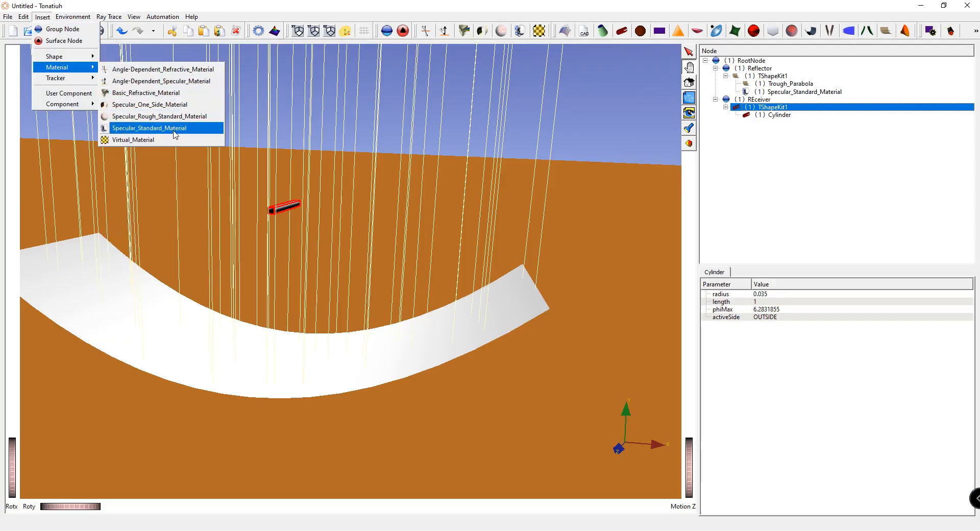
click(174, 129)
Step: Set the reflectivity of the REceiver's specular material to 0.05
click(773, 124)
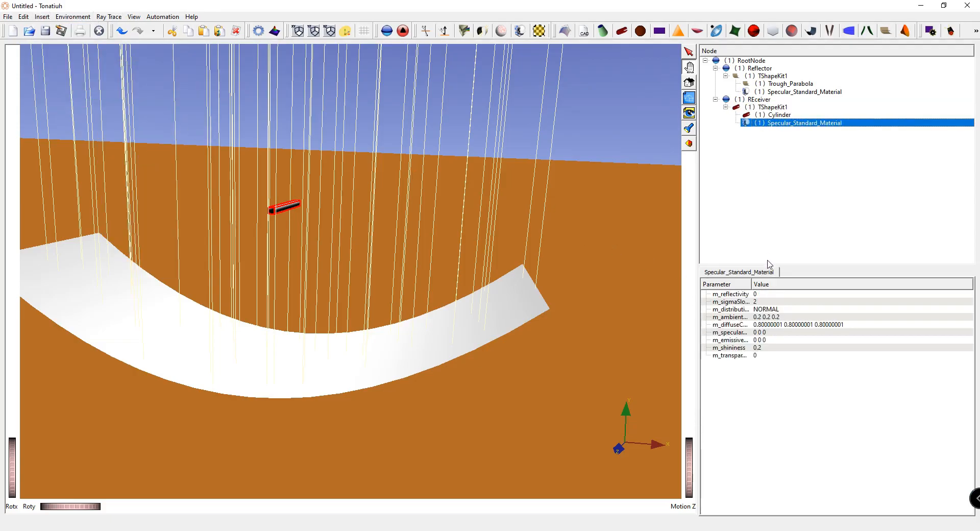
double_click(765, 294)
text(05)
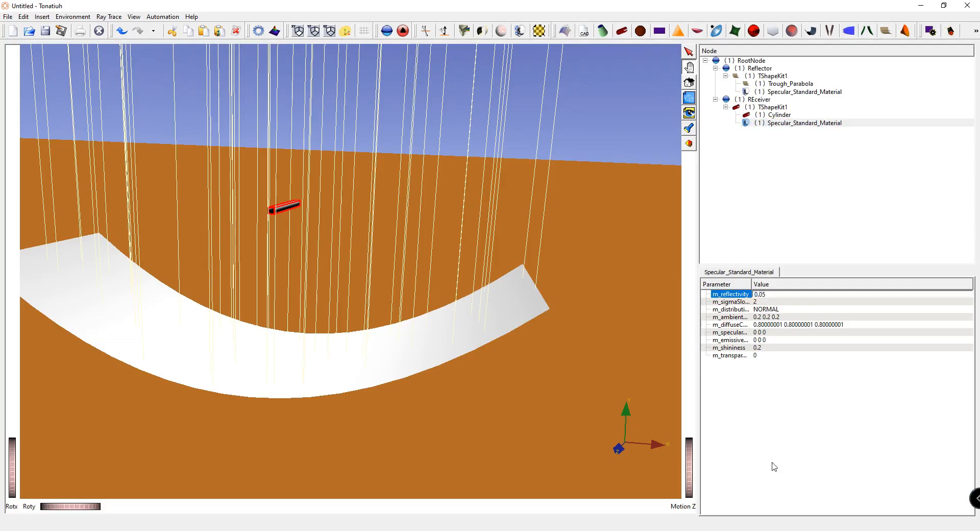
key(Return)
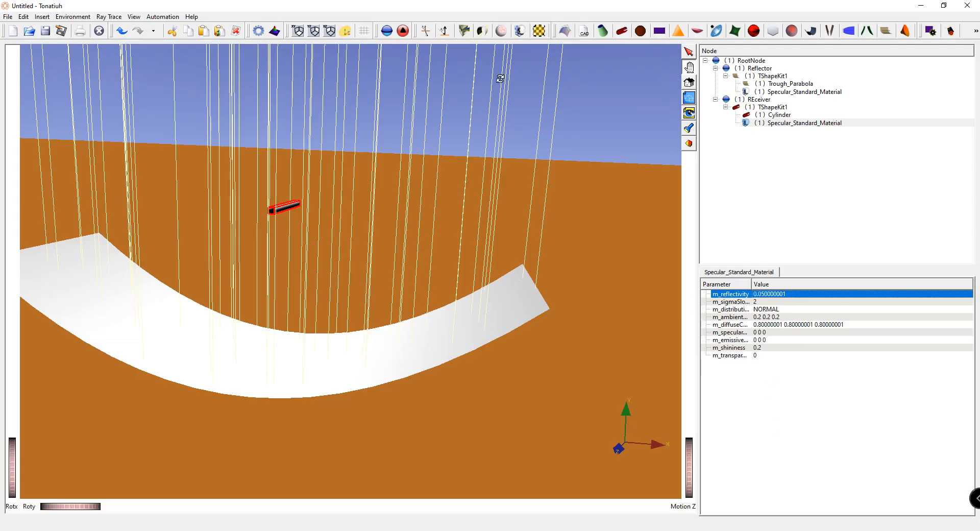
Step: Rerun the ray trace with the photon map store type set to Not export
click(109, 17)
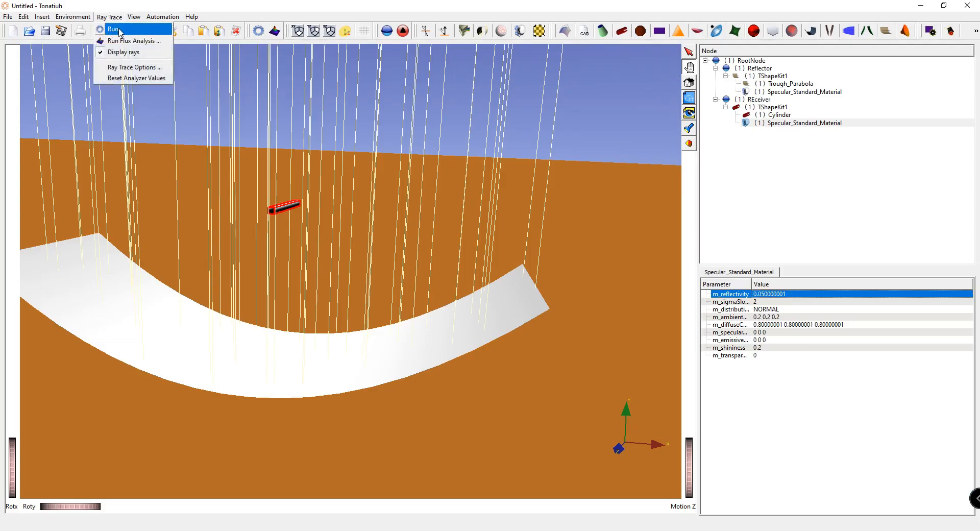
click(132, 78)
click(422, 131)
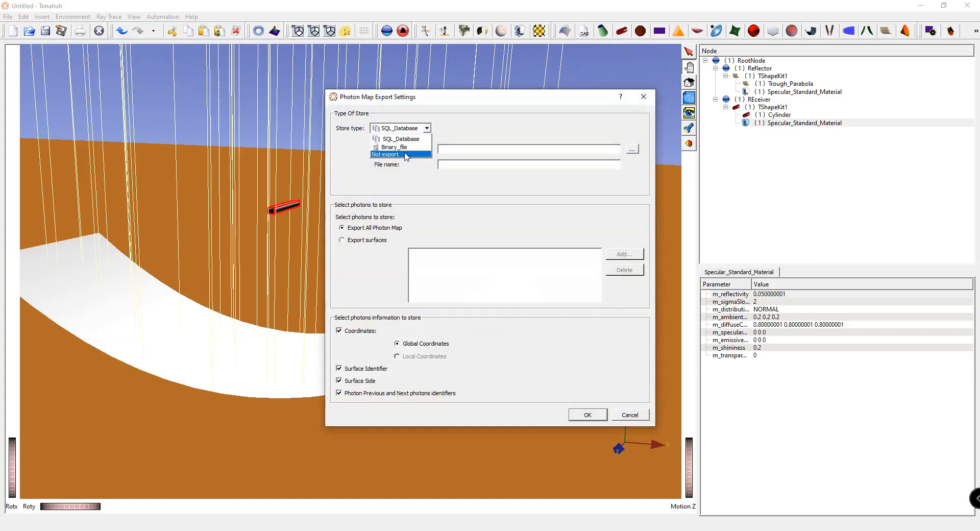
click(396, 154)
click(586, 413)
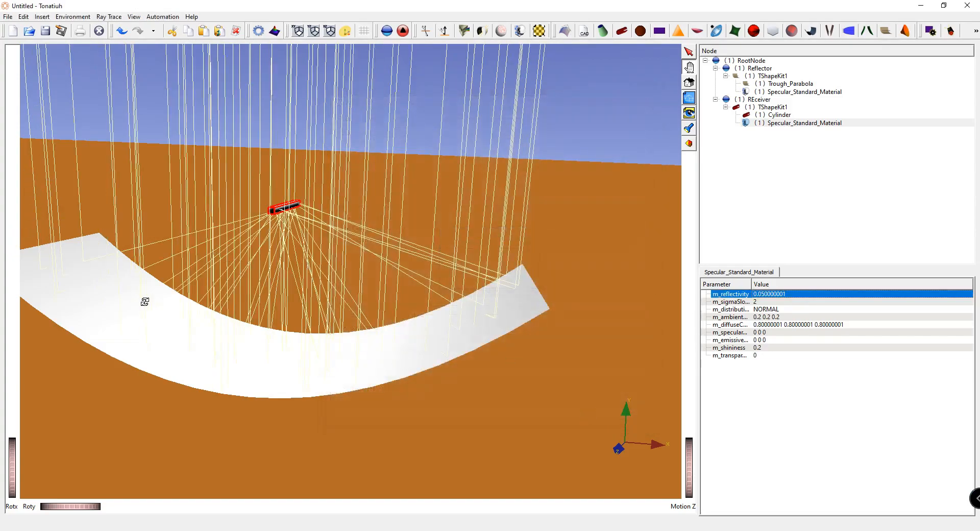
Step: Examine the traced rays from the sun plane to the trough and up close around the receiver tube
scroll(143, 300, down, 5)
drag(200, 232, 337, 265)
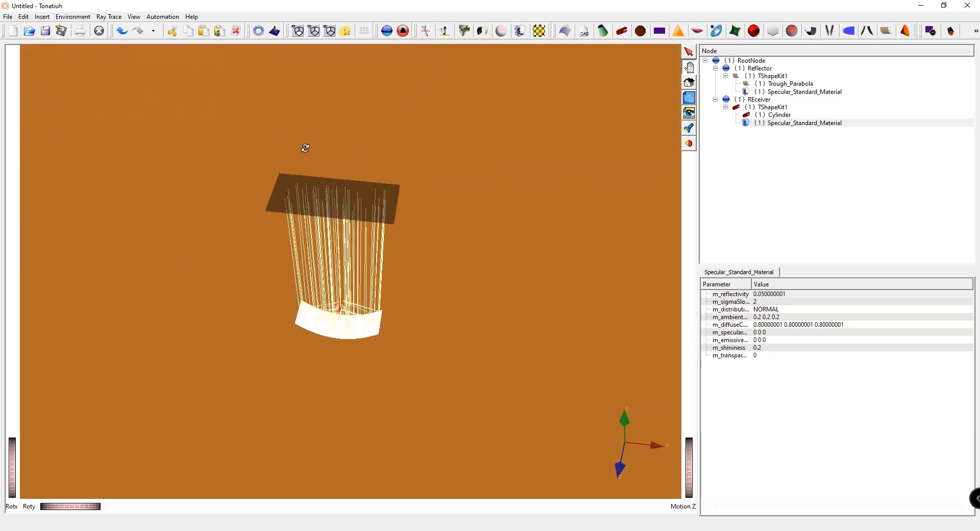
scroll(335, 323, up, 5)
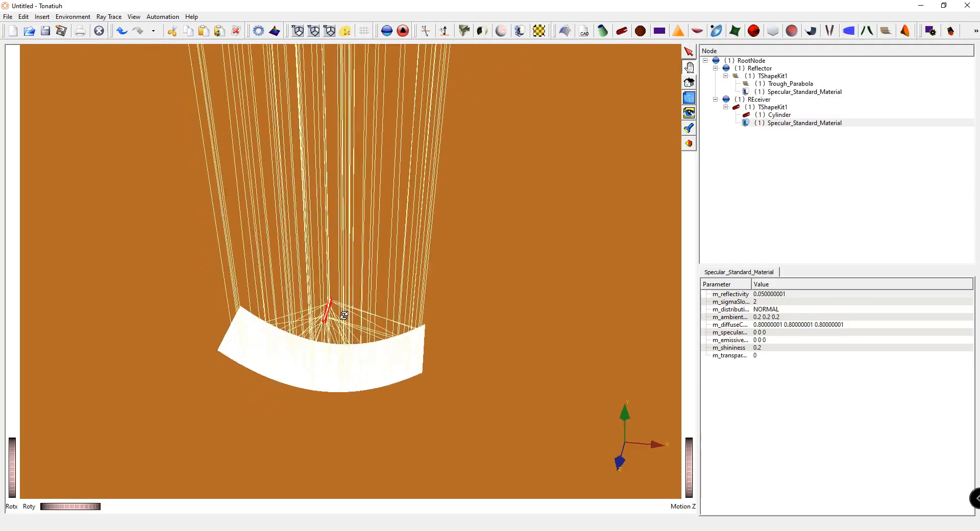
drag(325, 332, 314, 280)
scroll(225, 246, up, 6)
Step: Review the photon map export settings for the Binary_file store type, and dismiss them without applying
click(109, 16)
click(120, 68)
click(423, 130)
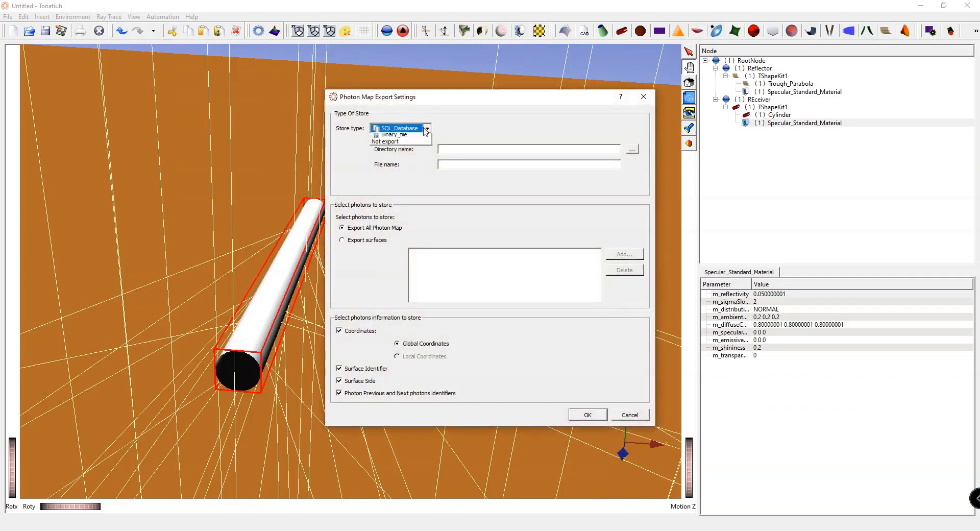
click(407, 148)
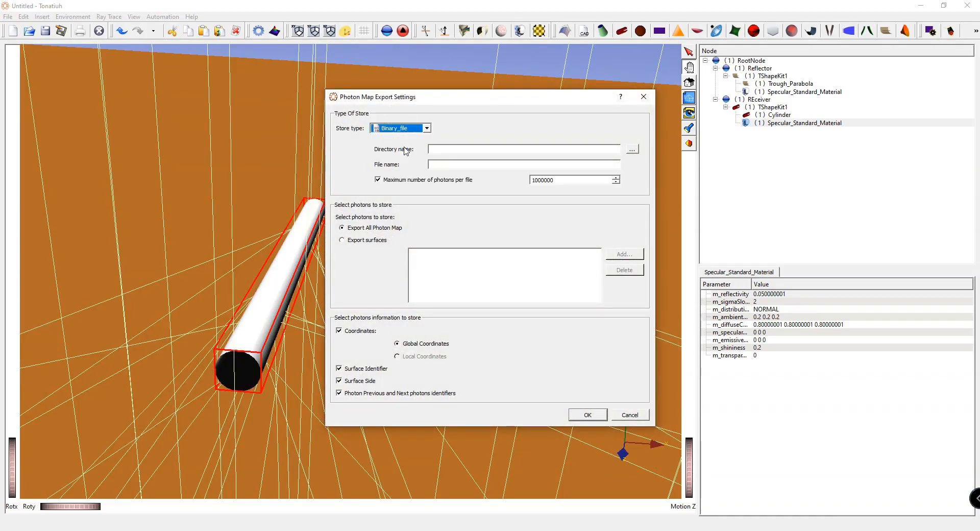
click(488, 151)
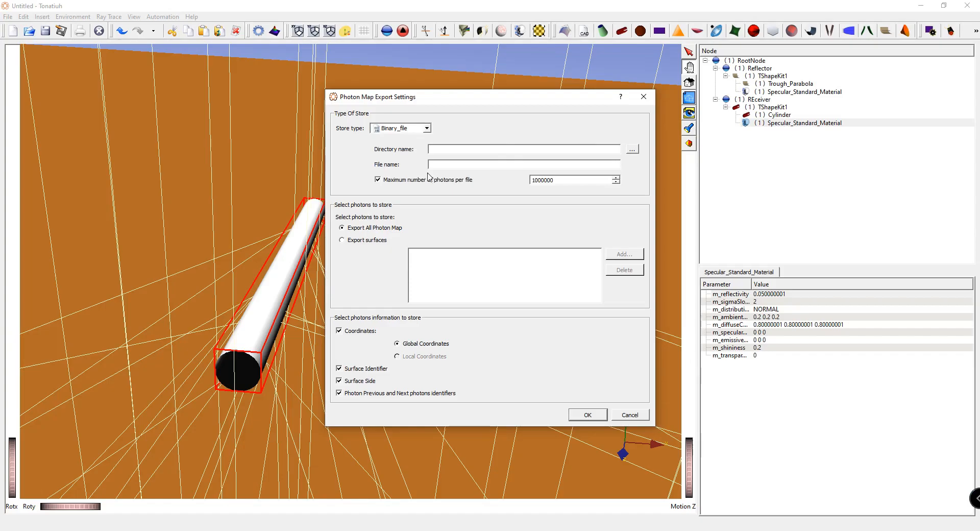
click(631, 416)
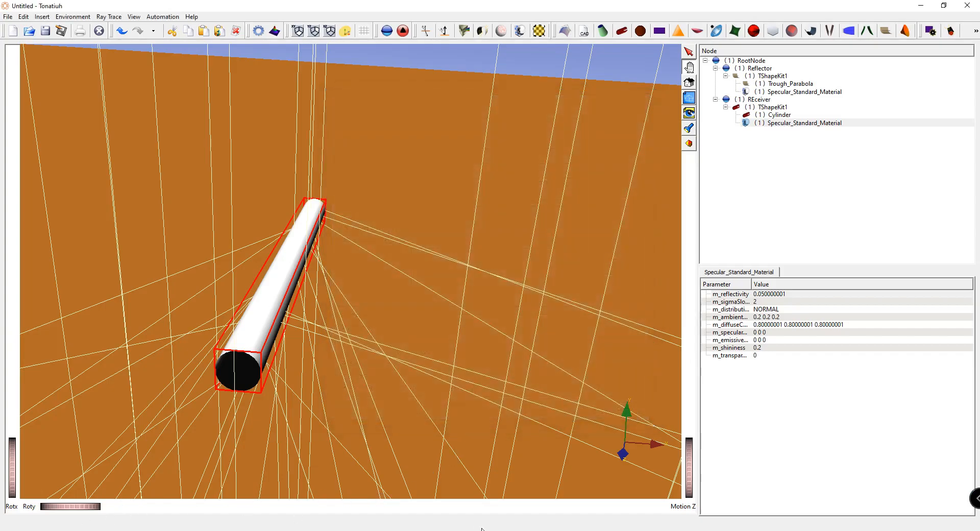
click(463, 530)
click(463, 530)
click(488, 530)
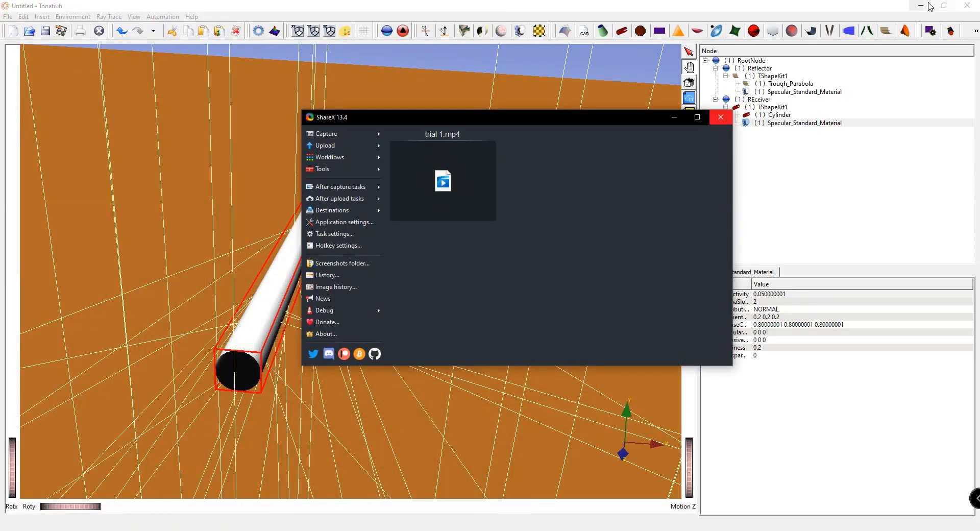
click(872, 530)
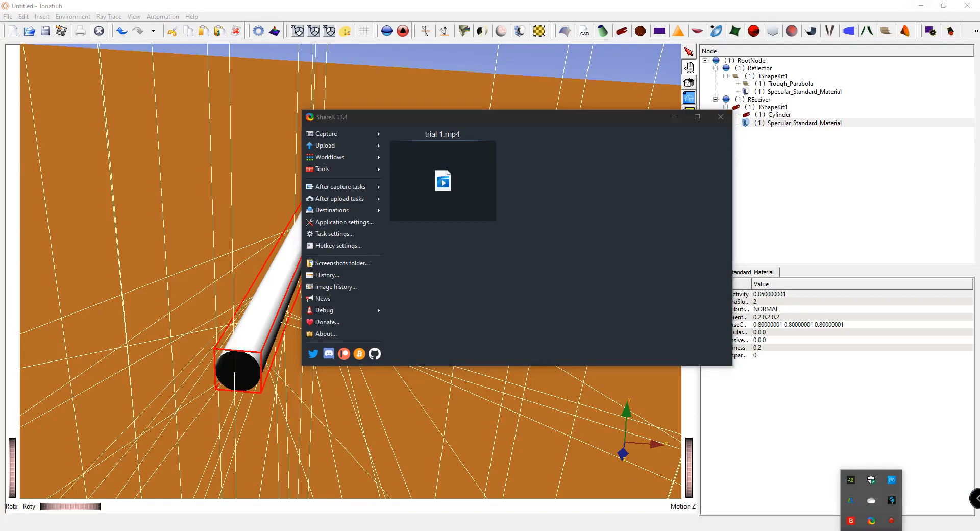